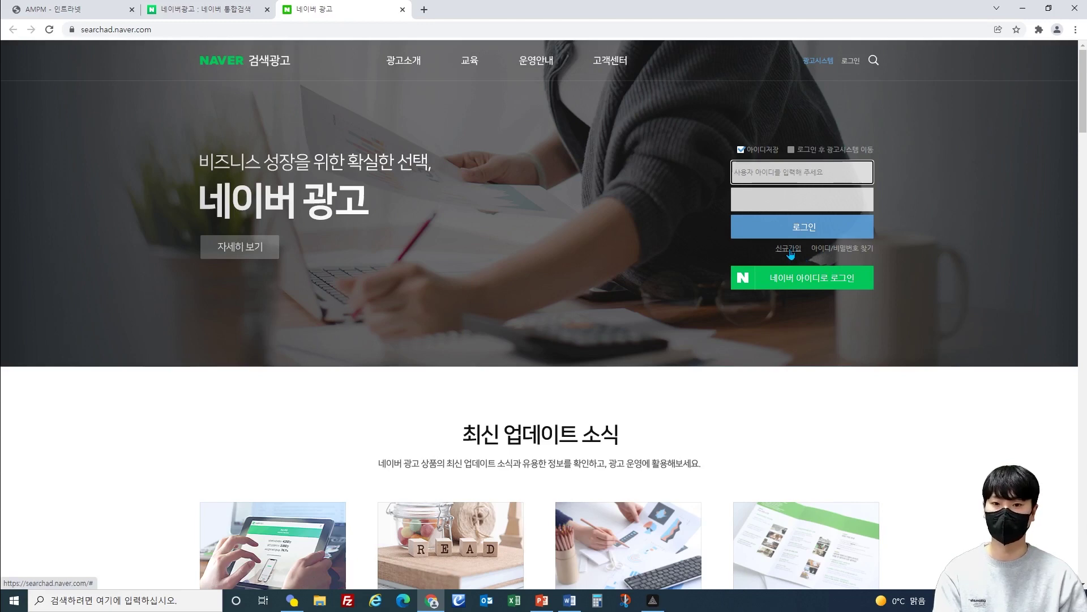
Log in to the Naver search advertising site with the account's user ID and password.
{"action": "left_click", "coordinate": [791, 176]}
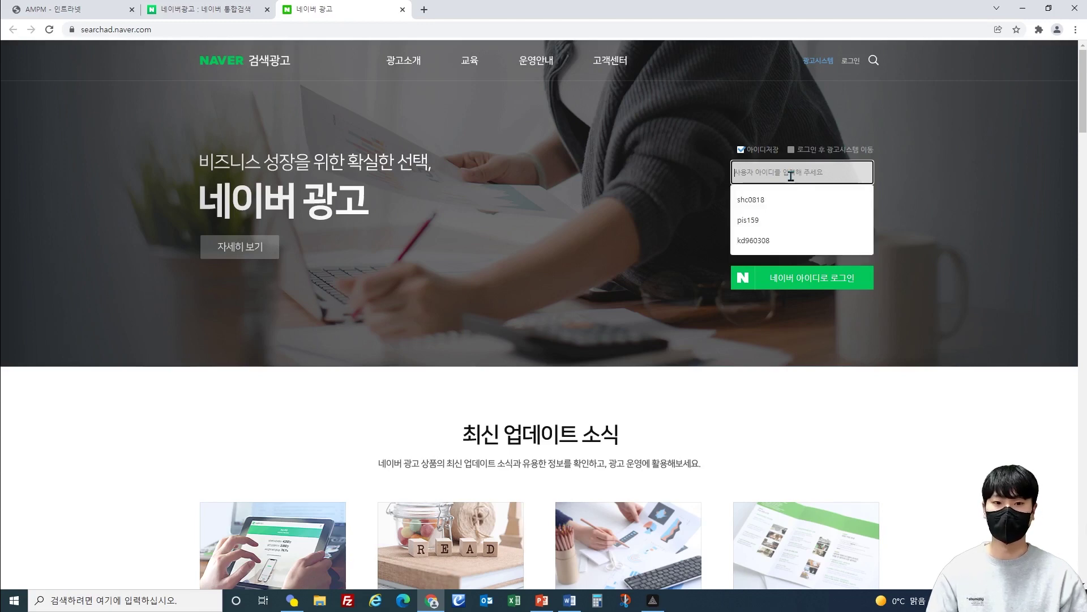
{"action": "type", "text": "www"}
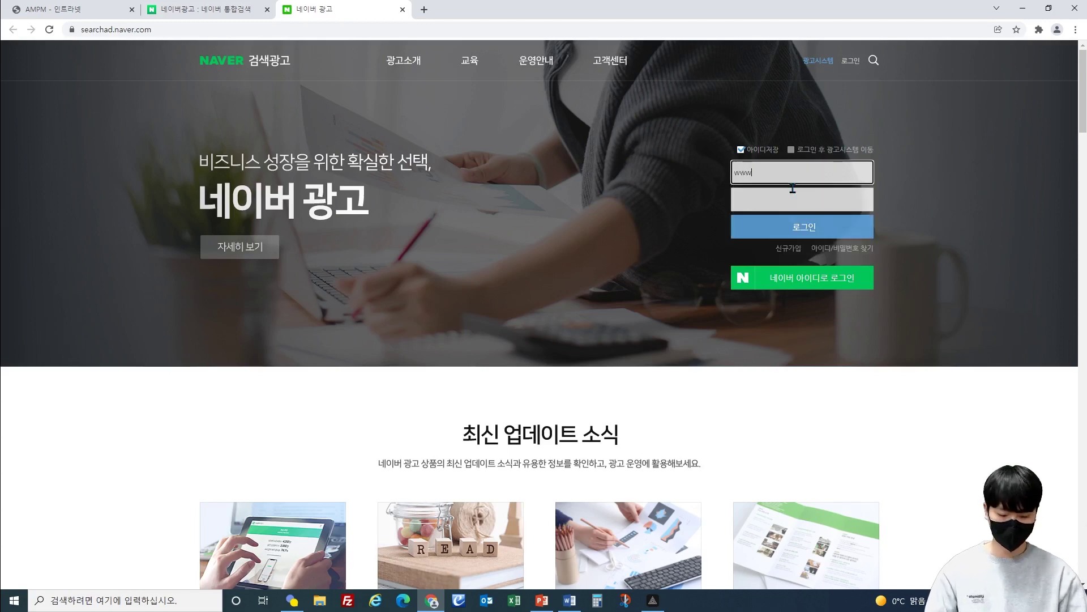
{"action": "type", "text": "2860"}
{"action": "key", "text": "Tab"}
{"action": "type", "text": "******"}
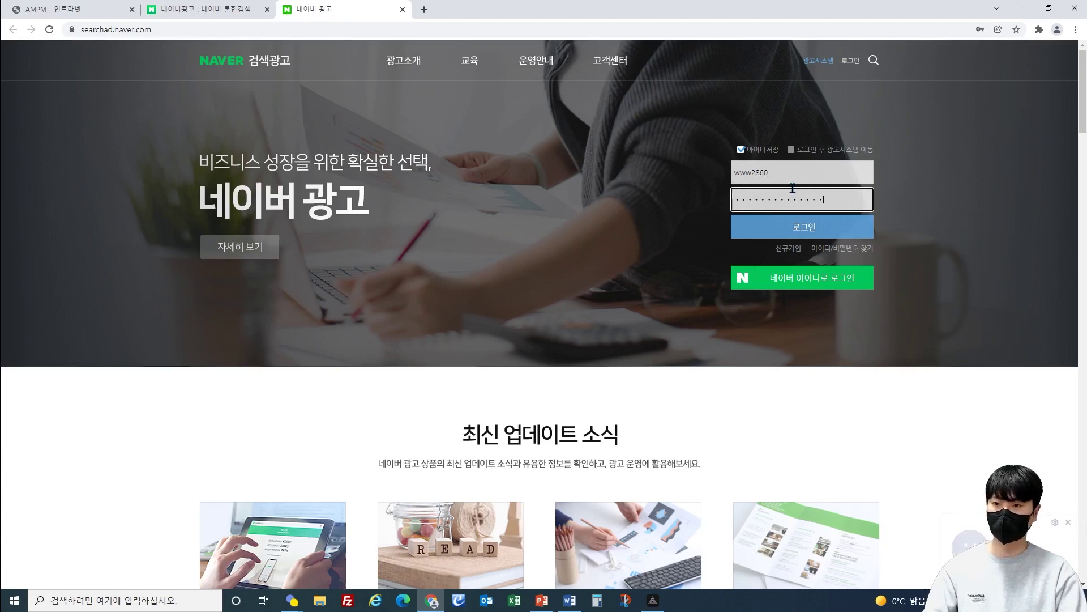
{"action": "key", "text": "Return"}
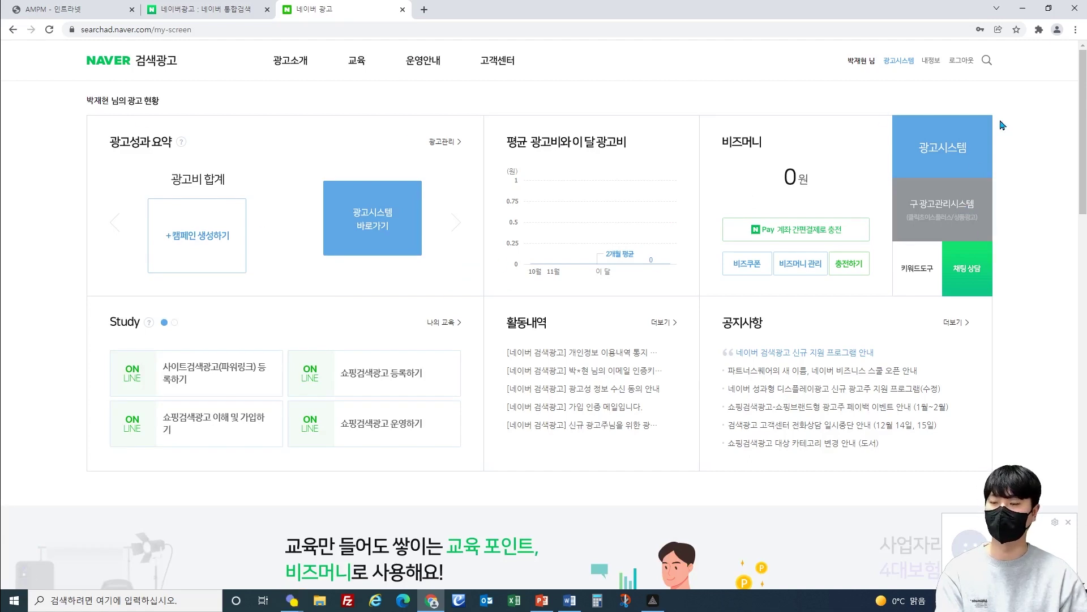
Enter the ad system (광고시스템) and open the business channel management page (비즈채널 관리).
{"action": "left_click", "coordinate": [904, 61]}
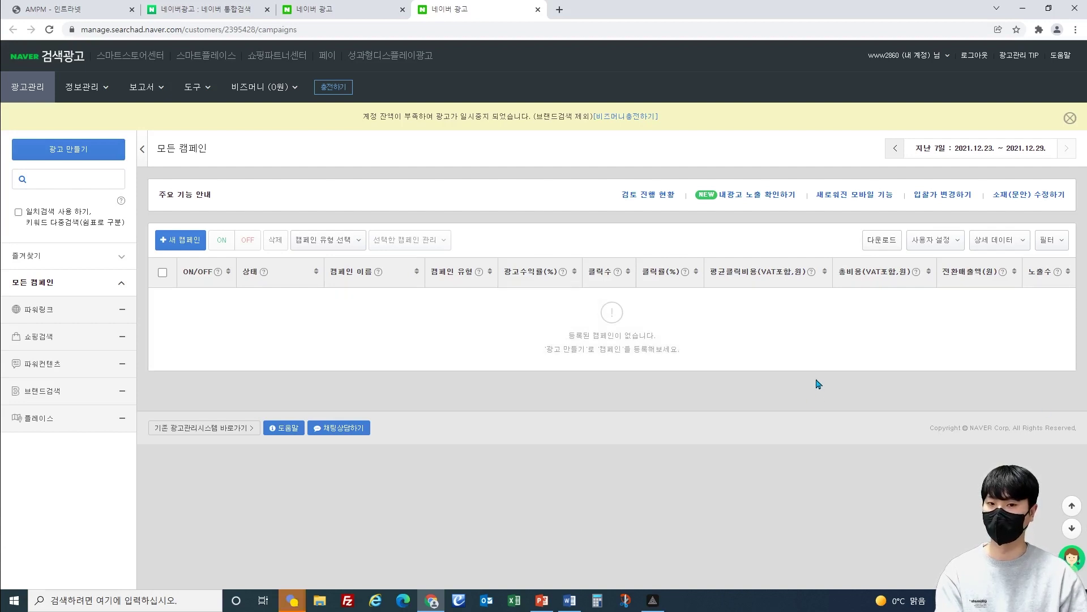
{"action": "left_click", "coordinate": [68, 93]}
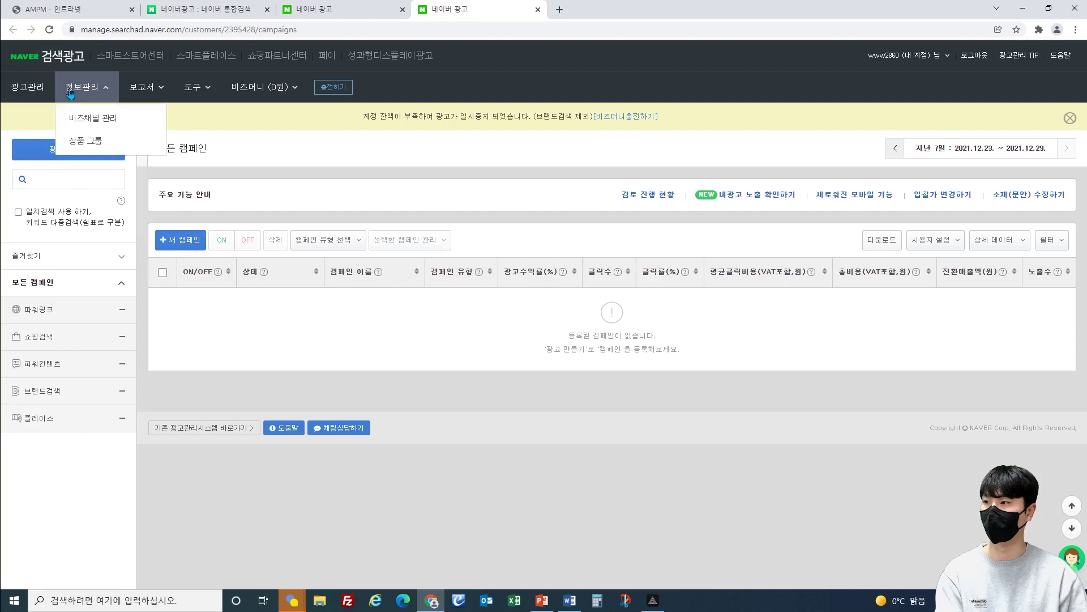
{"action": "left_click", "coordinate": [98, 126]}
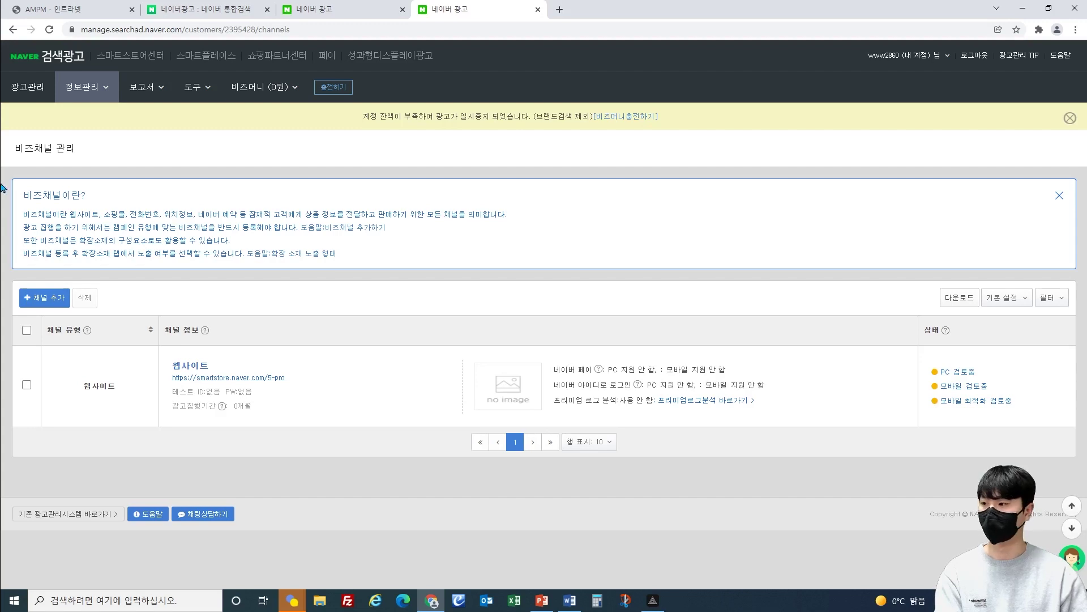
{"action": "left_click", "coordinate": [46, 298]}
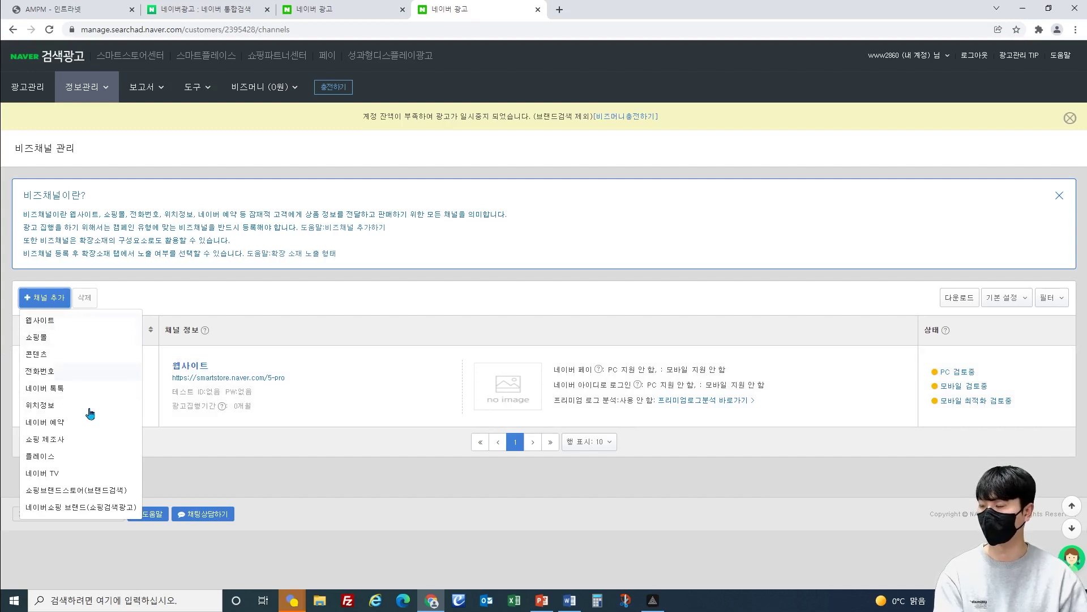
{"action": "left_click", "coordinate": [78, 327]}
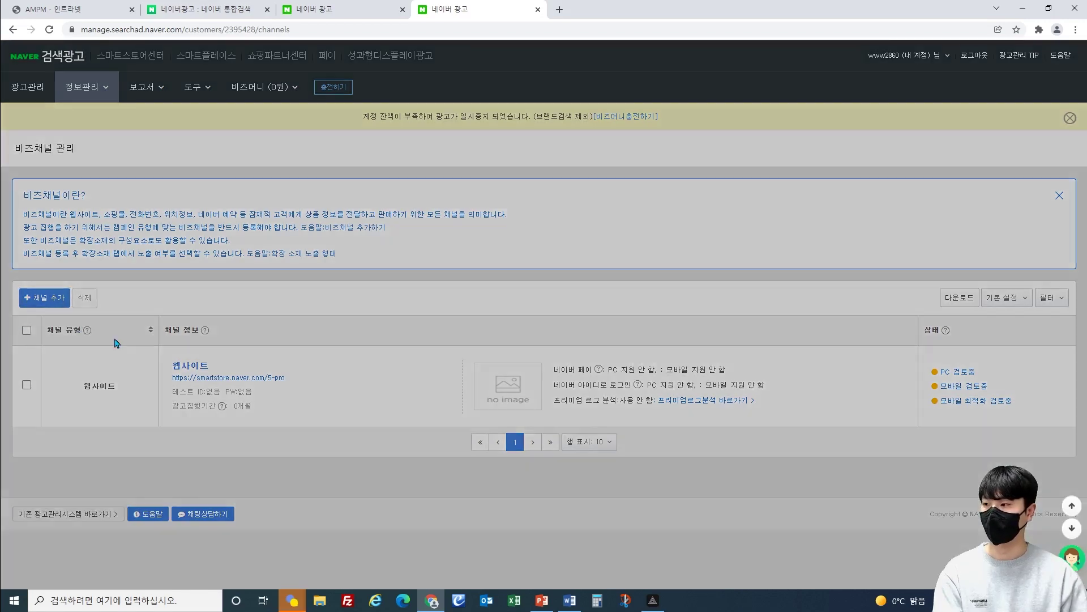
{"action": "left_click", "coordinate": [519, 113]}
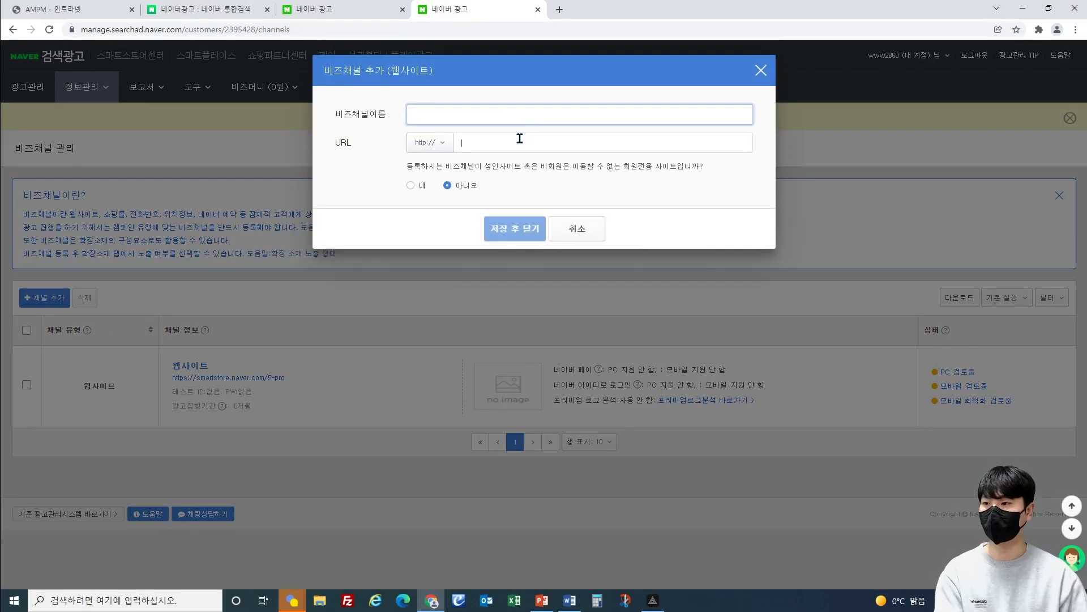
{"action": "left_click", "coordinate": [527, 141]}
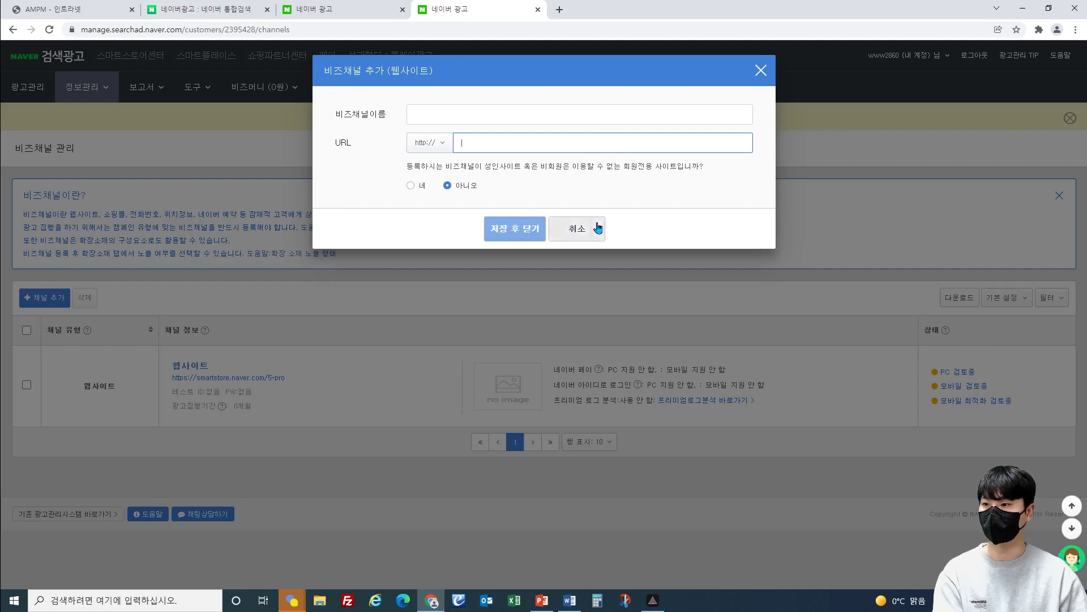
{"action": "left_click", "coordinate": [568, 236]}
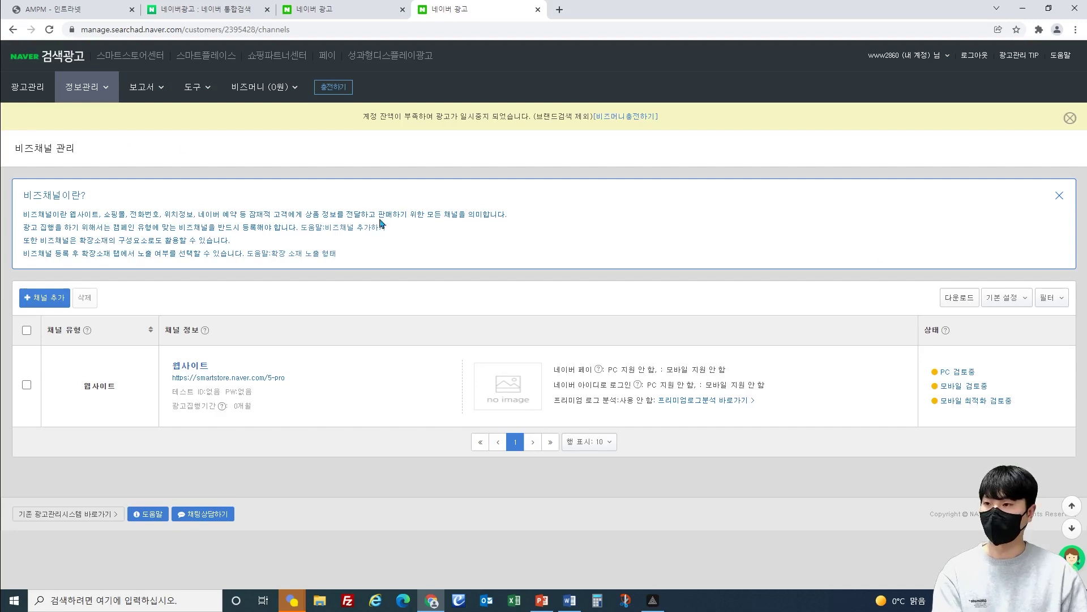
Return to ad management (광고관리) and start creating a new ad (광고 만들기).
{"action": "left_click", "coordinate": [27, 90]}
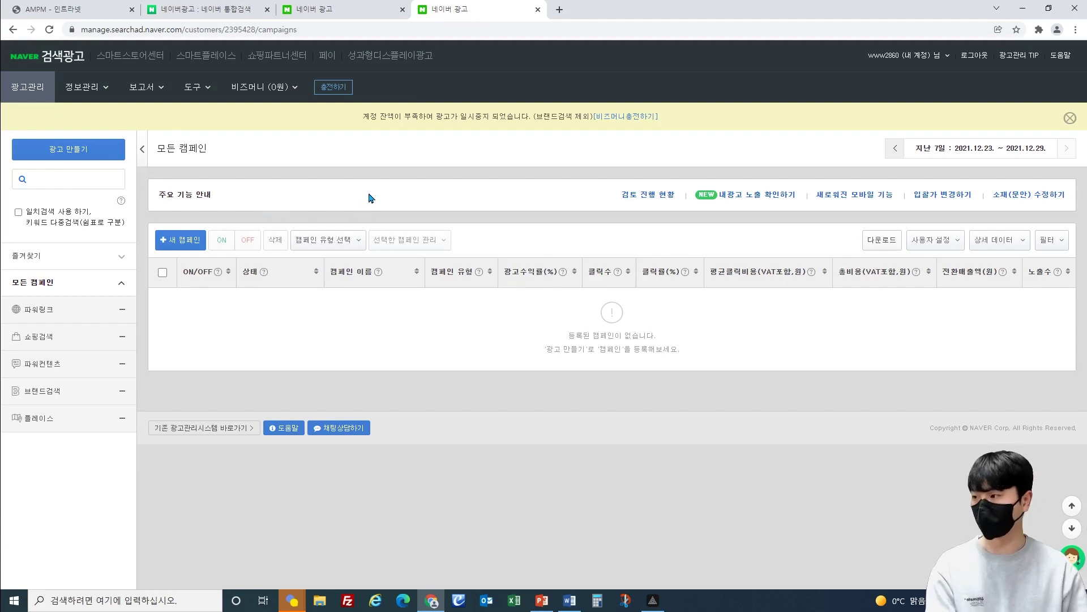
{"action": "left_click", "coordinate": [52, 157]}
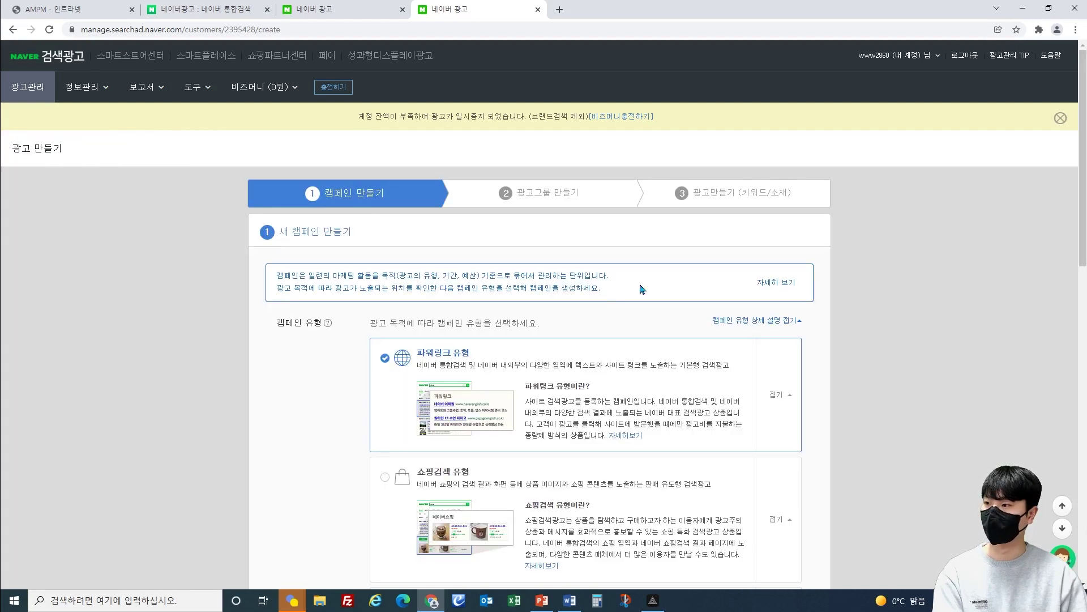
Examine the descriptions of the available campaign types, from 파워링크 and 쇼핑검색 through 파워컨텐츠, 브랜드검색 and 플레이스.
{"action": "scroll", "coordinate": [639, 287], "scroll_direction": "down", "scroll_amount": 2}
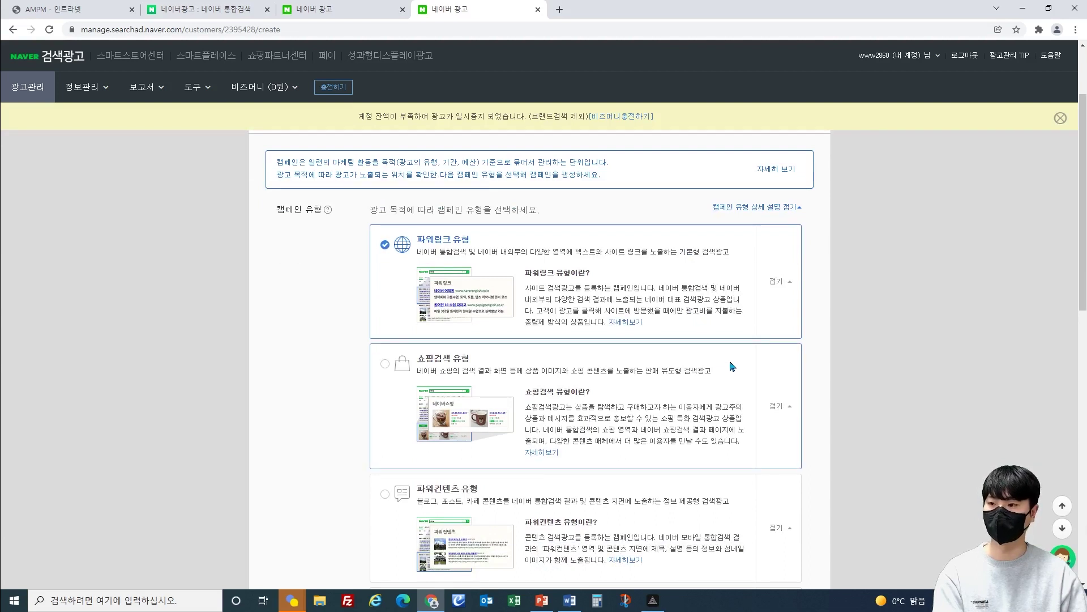
{"action": "scroll", "coordinate": [694, 301], "scroll_direction": "down", "scroll_amount": 1}
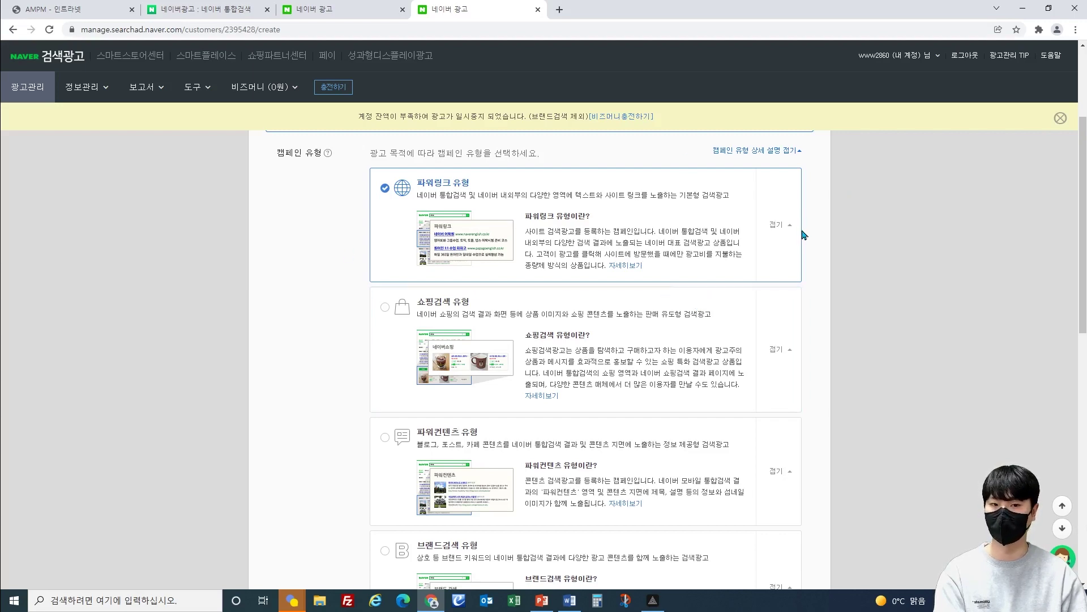
{"action": "scroll", "coordinate": [793, 266], "scroll_direction": "down", "scroll_amount": 1}
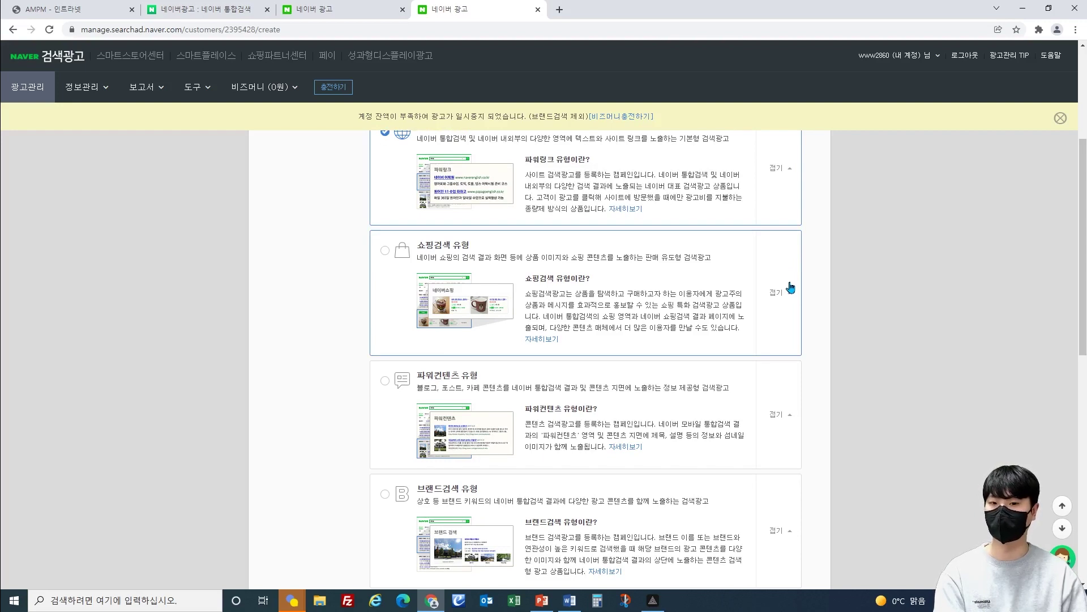
{"action": "scroll", "coordinate": [595, 313], "scroll_direction": "down", "scroll_amount": 2}
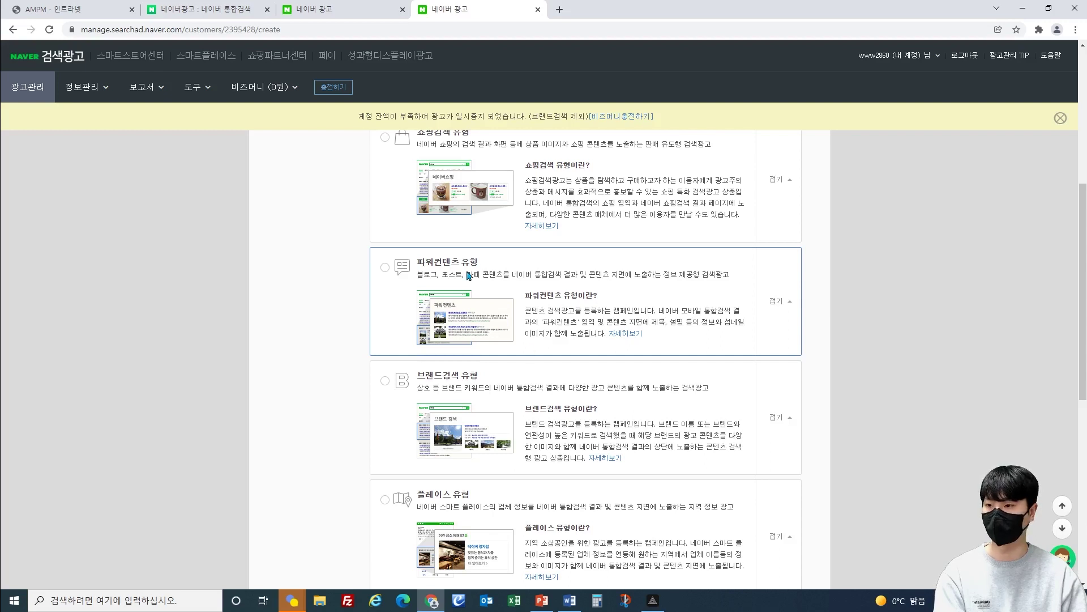
{"action": "scroll", "coordinate": [715, 359], "scroll_direction": "down", "scroll_amount": 2}
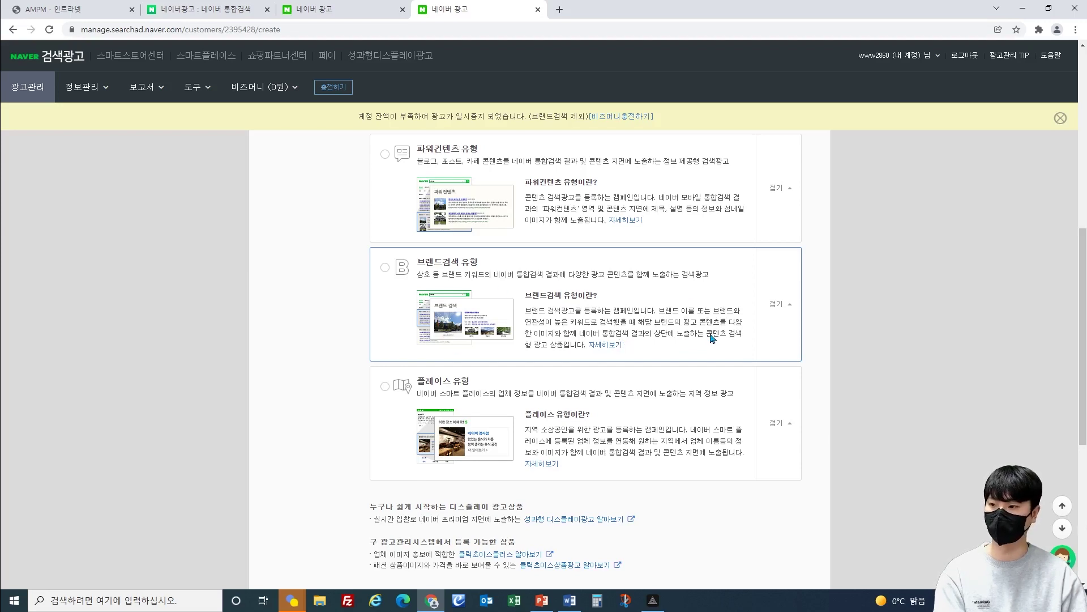
{"action": "scroll", "coordinate": [713, 339], "scroll_direction": "down", "scroll_amount": 2}
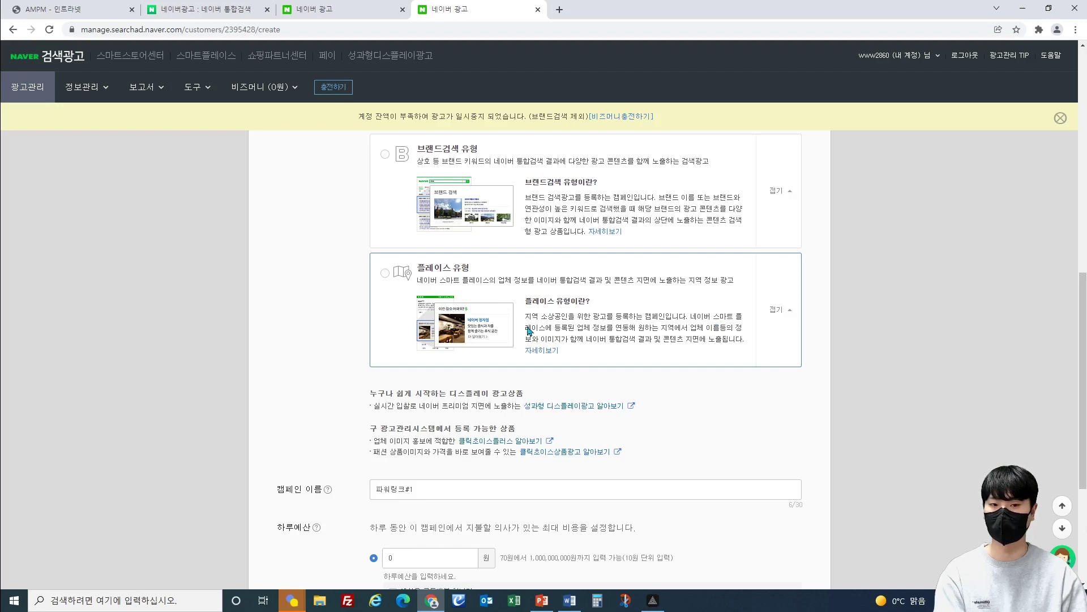
{"action": "scroll", "coordinate": [596, 334], "scroll_direction": "up", "scroll_amount": 2}
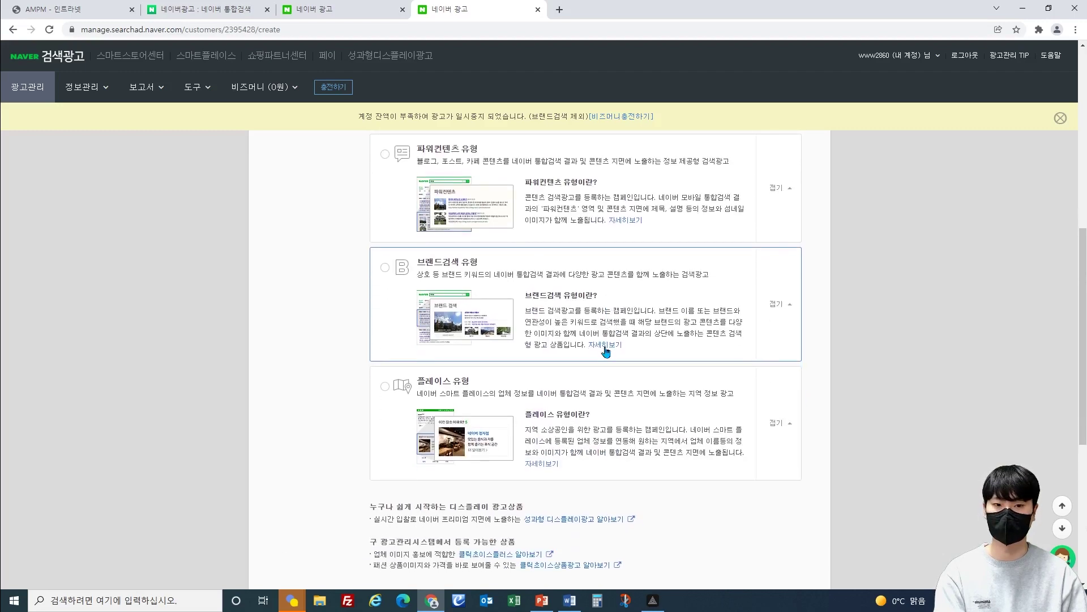
{"action": "scroll", "coordinate": [612, 362], "scroll_direction": "up", "scroll_amount": 6}
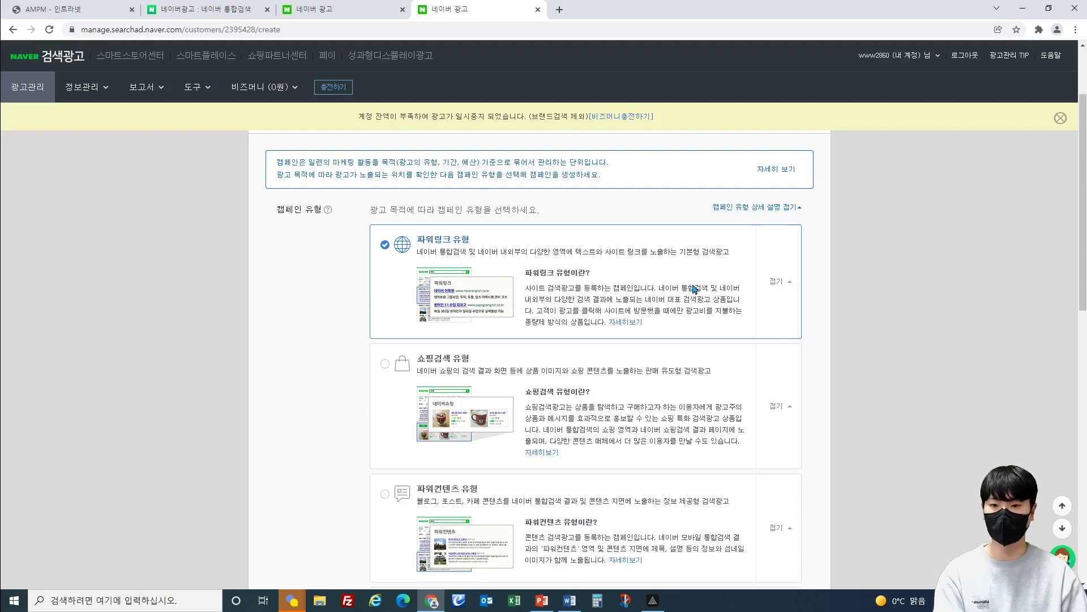
Name the new 파워링크 campaign "ampm글로벌".
{"action": "scroll", "coordinate": [695, 289], "scroll_direction": "down", "scroll_amount": 10}
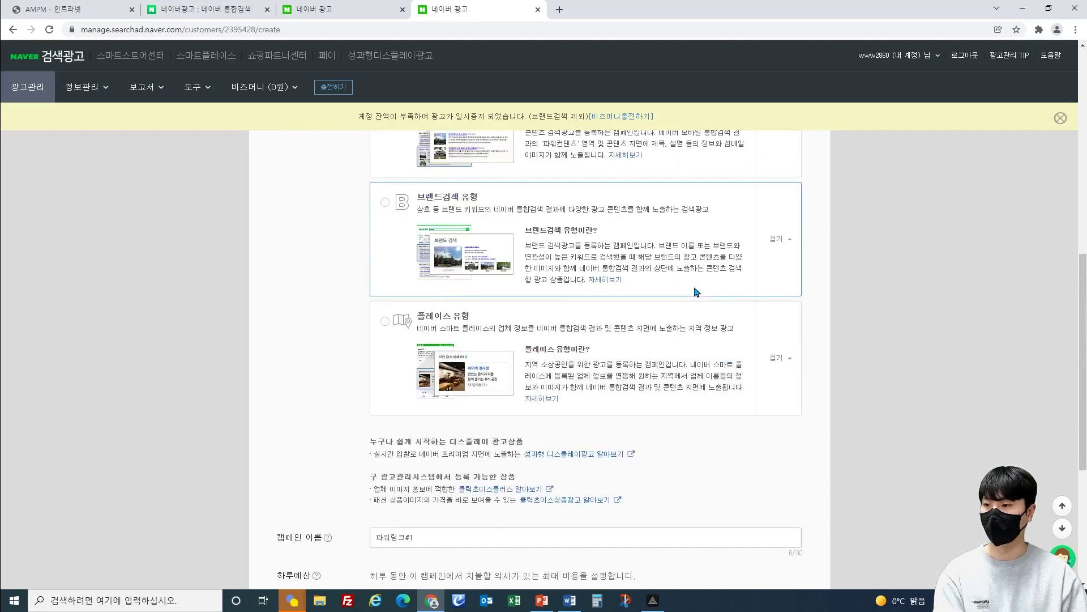
{"action": "scroll", "coordinate": [698, 292], "scroll_direction": "down", "scroll_amount": 1}
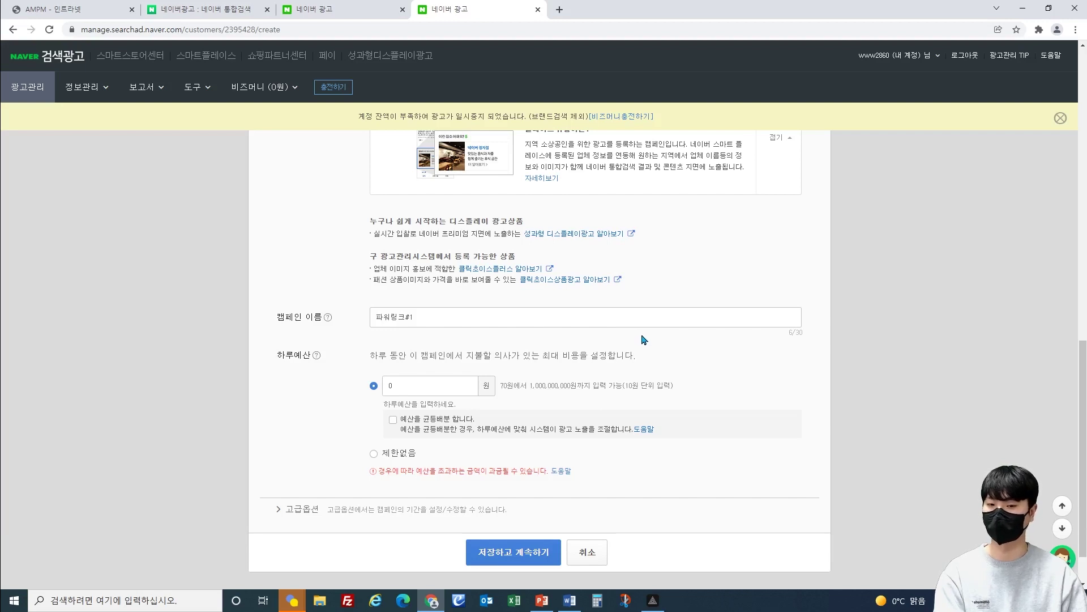
{"action": "triple_click", "coordinate": [439, 323]}
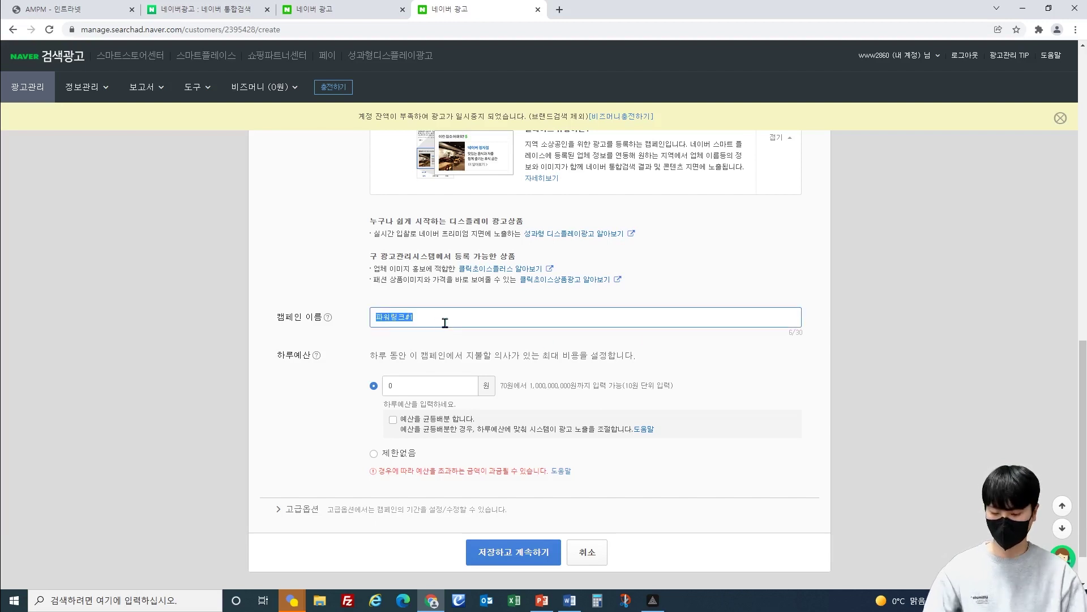
{"action": "type", "text": "amp"}
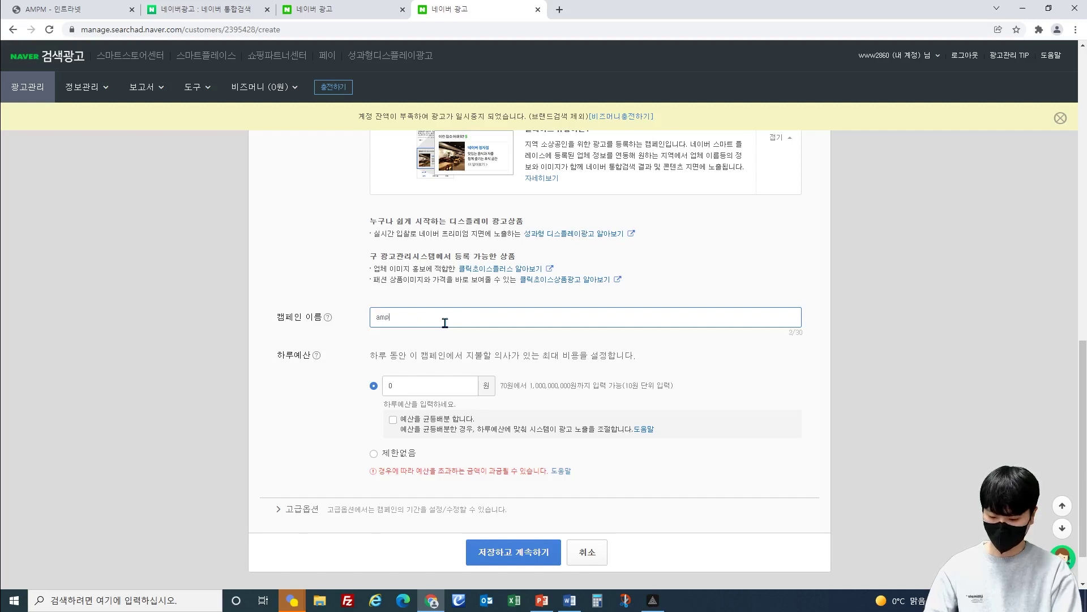
{"action": "type", "text": "mrmfh"}
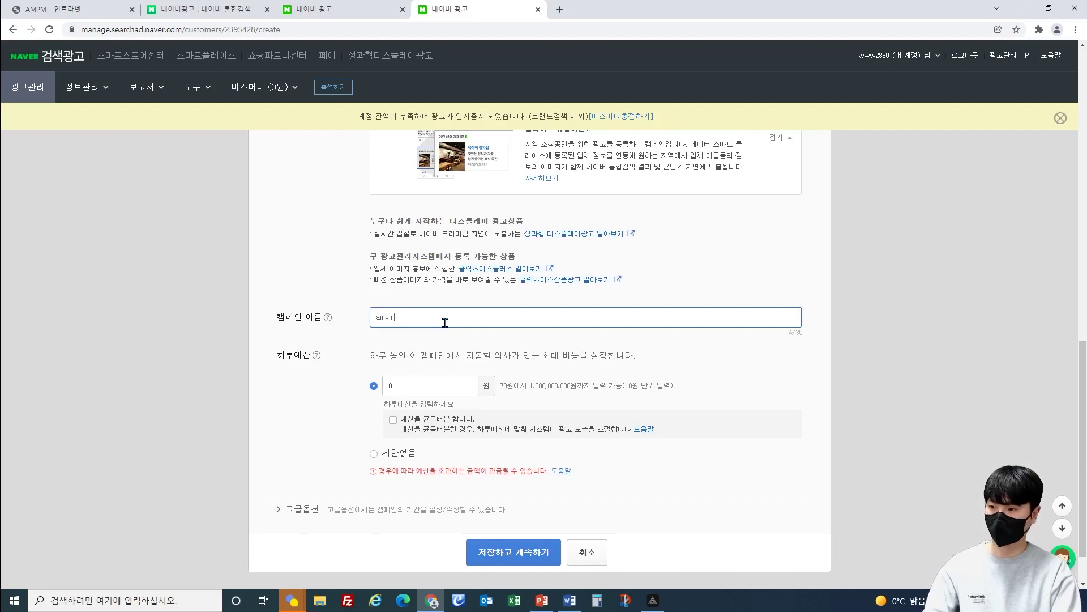
{"action": "type", "text": "로벌"}
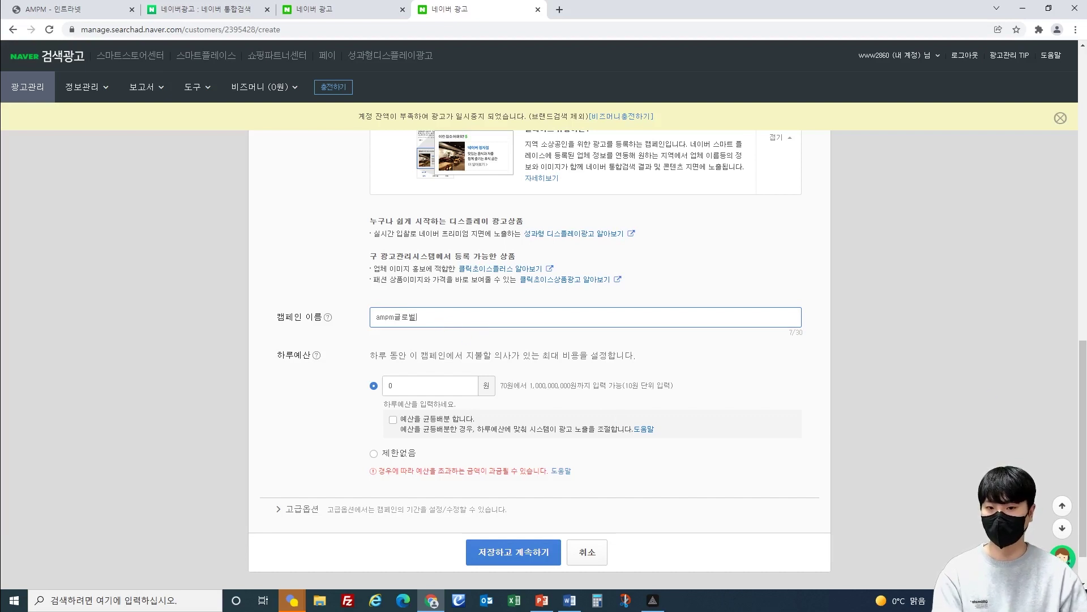
Set the campaign's daily budget to 10,000 won and enable even budget distribution (예산을 균등배분 합니다).
{"action": "scroll", "coordinate": [456, 388], "scroll_direction": "down", "scroll_amount": 1}
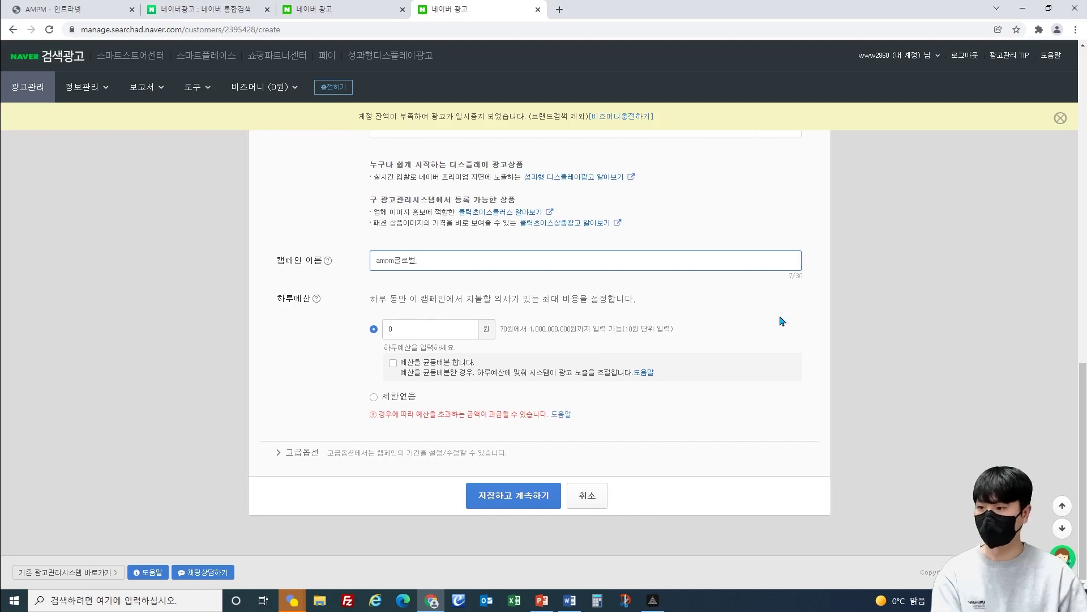
{"action": "key", "text": "alt+Tab"}
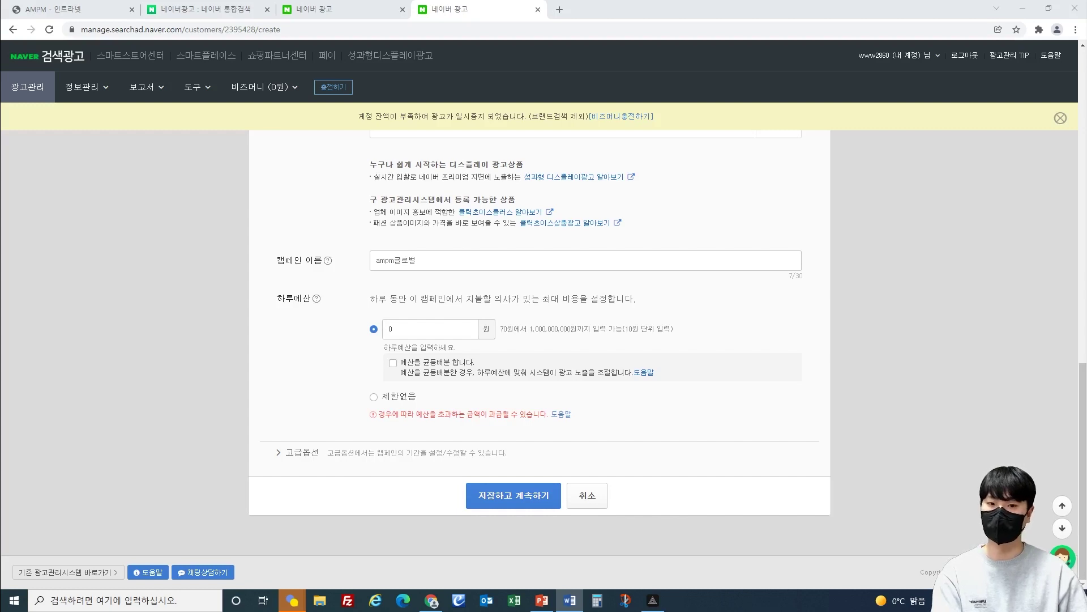
{"action": "left_click", "coordinate": [435, 332]}
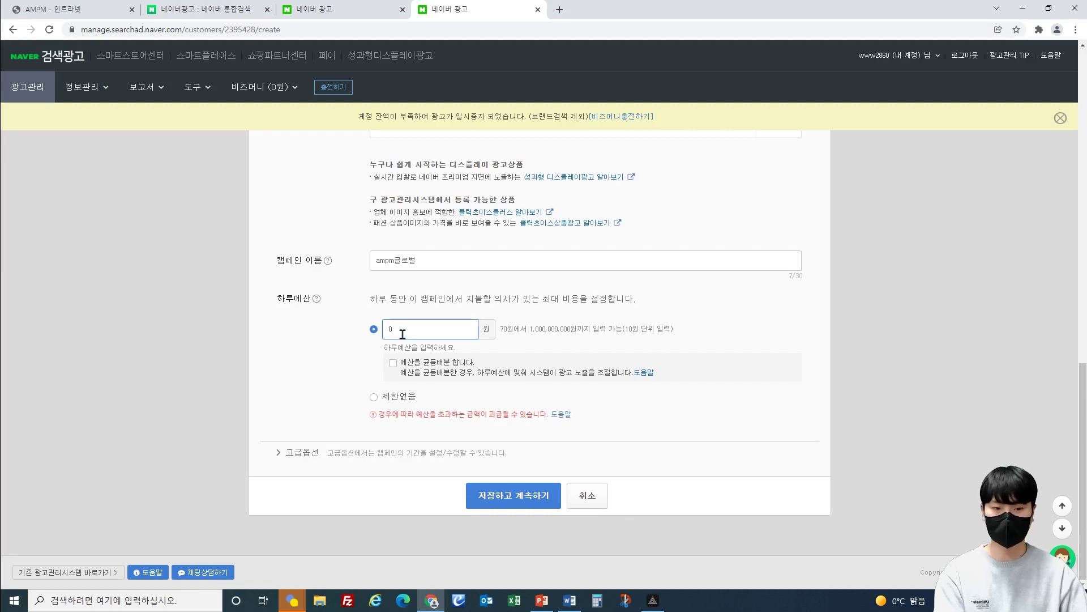
{"action": "type", "text": "000"}
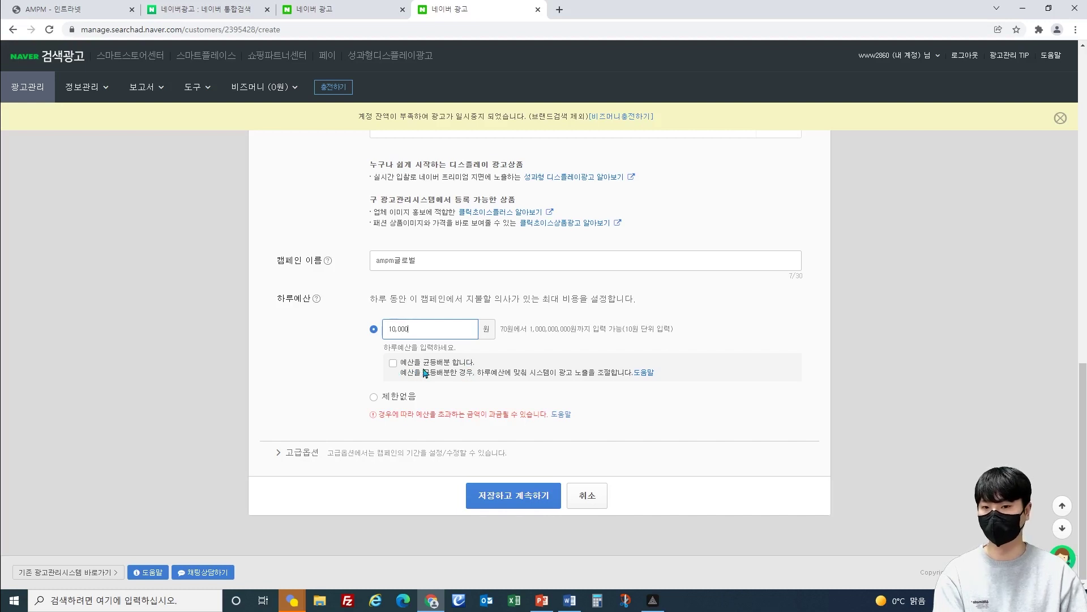
{"action": "left_click", "coordinate": [393, 363]}
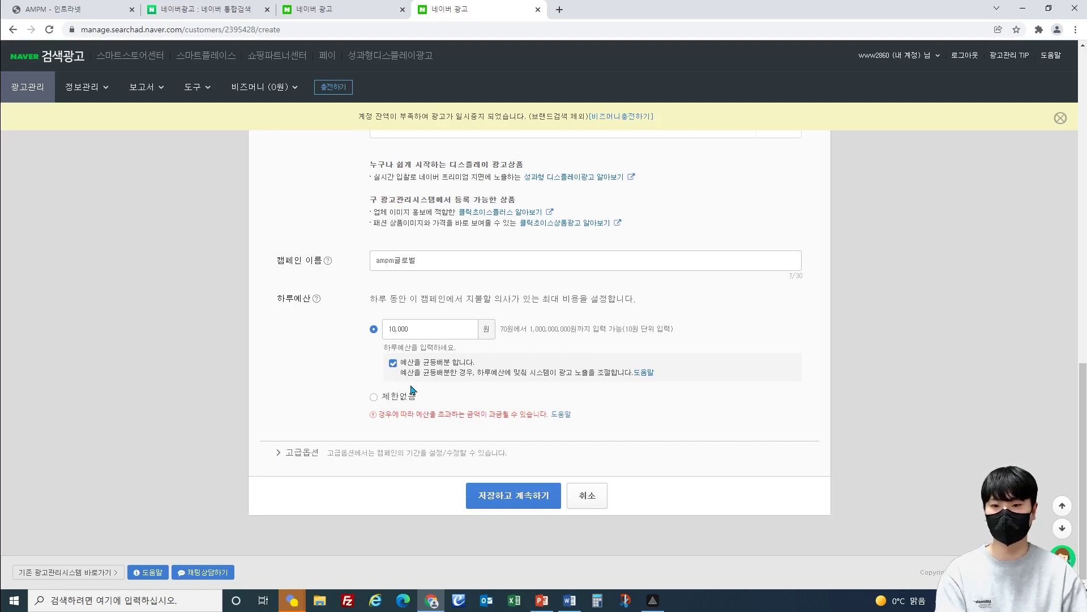
Set the campaign's daily budget to unlimited (제한없음) and expand the advanced options (고급옵션) for the exposure period.
{"action": "left_click", "coordinate": [374, 397]}
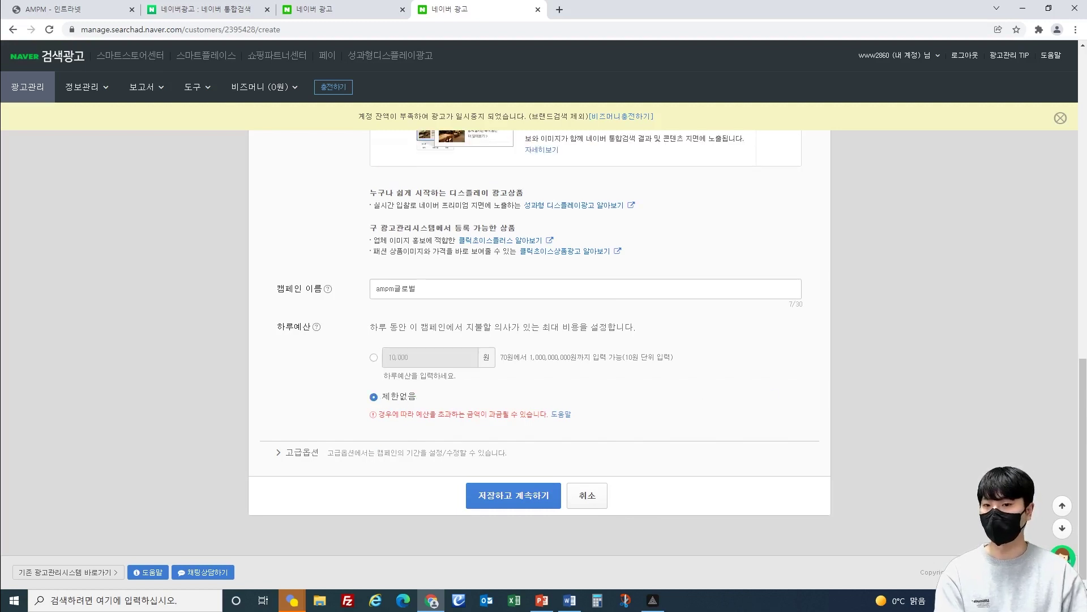
{"action": "left_click", "coordinate": [296, 451]}
{"action": "scroll", "coordinate": [612, 448], "scroll_direction": "down", "scroll_amount": 1}
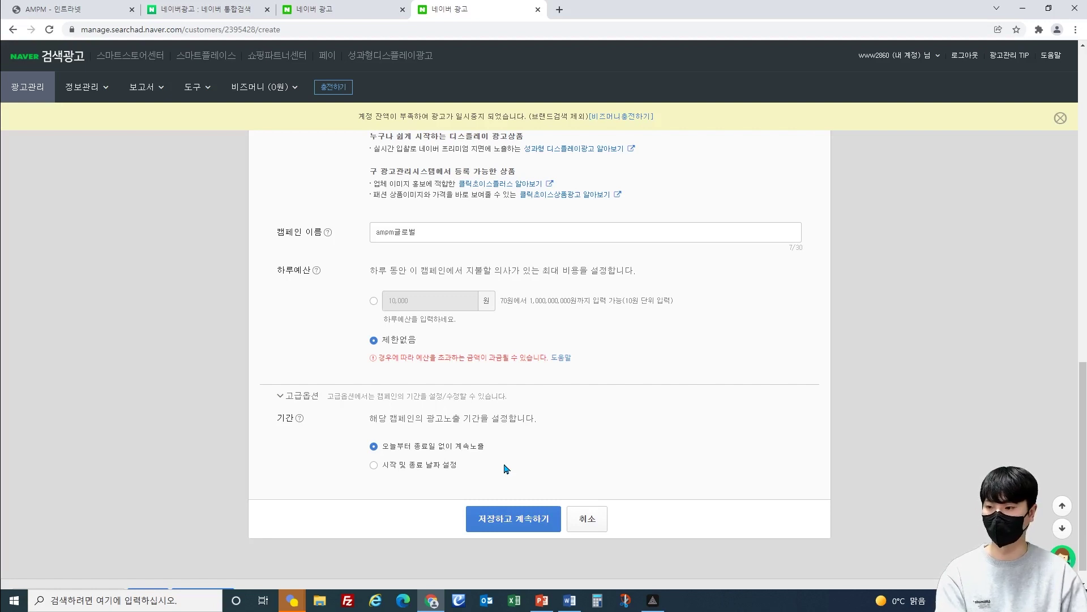
Switch the campaign's exposure period to specific start and end dates (시작 및 종료 날짜 설정).
{"action": "double_click", "coordinate": [372, 470]}
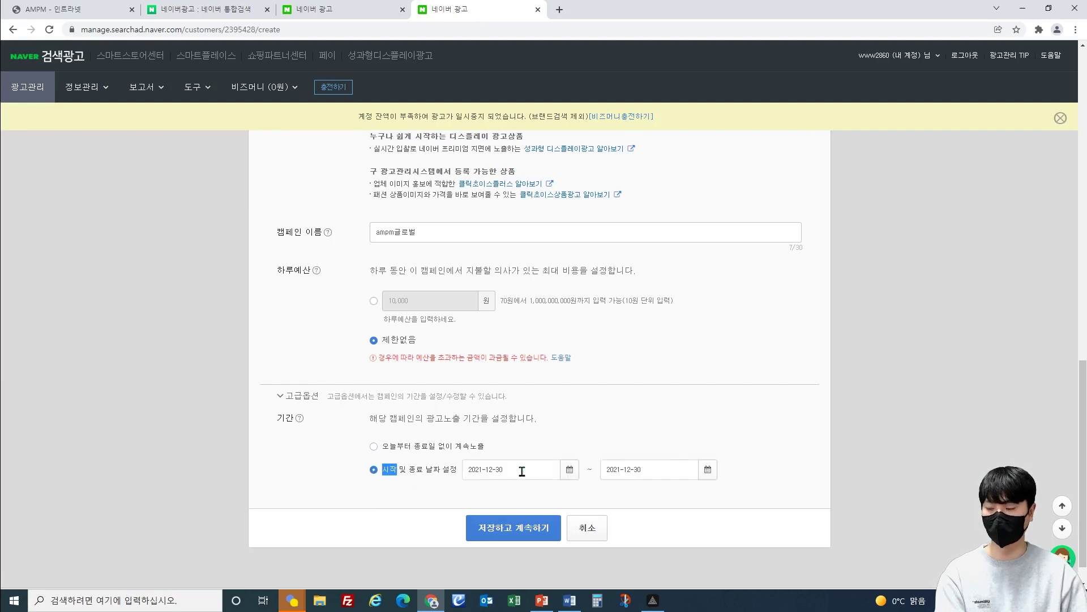
{"action": "left_click", "coordinate": [508, 474]}
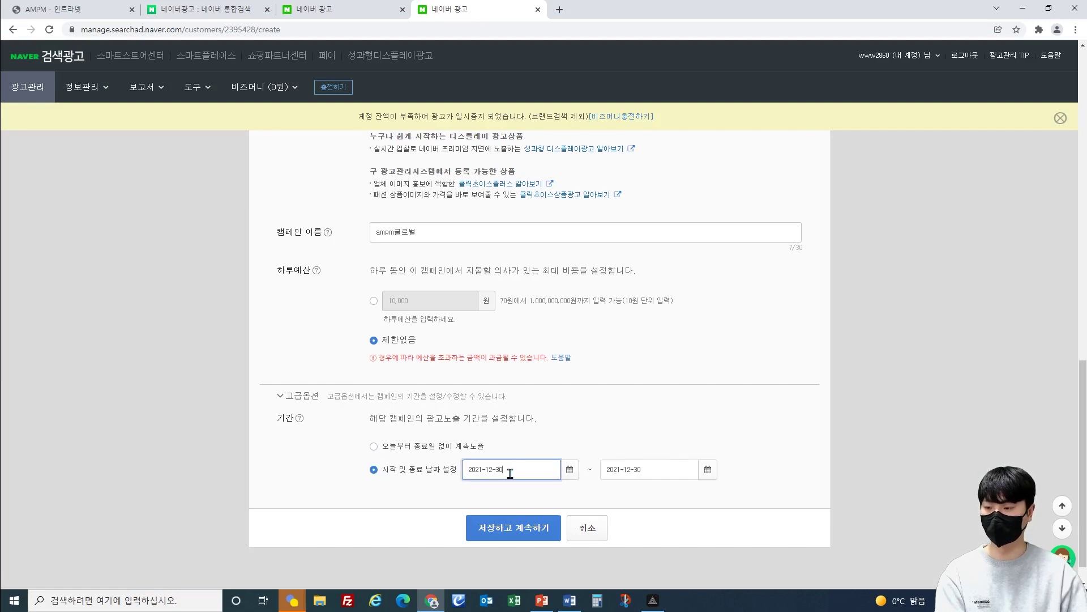
{"action": "left_click", "coordinate": [678, 470]}
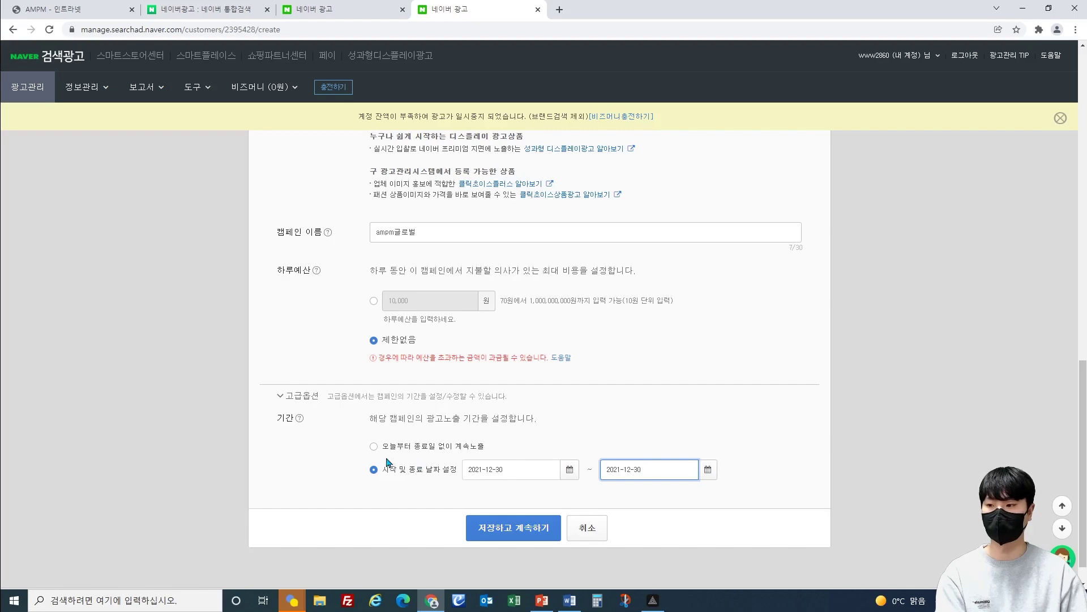
Set the exposure period to run continuously from today without an end date (오늘부터 종료일 없이 계속노출) and save the campaign.
{"action": "left_click", "coordinate": [373, 446]}
{"action": "scroll", "coordinate": [554, 472], "scroll_direction": "down", "scroll_amount": 1}
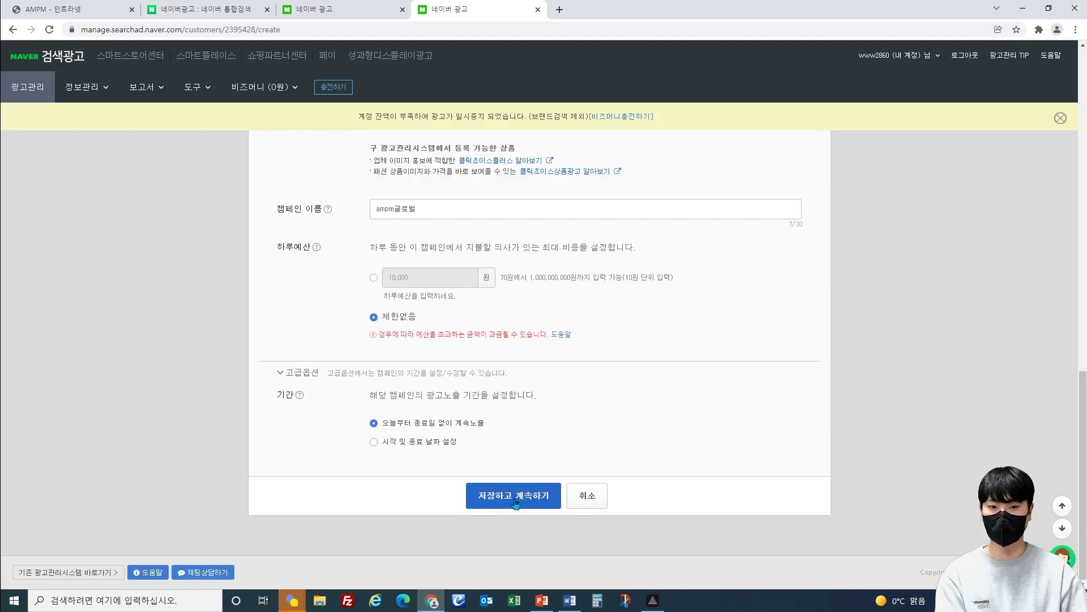
{"action": "left_click", "coordinate": [515, 498]}
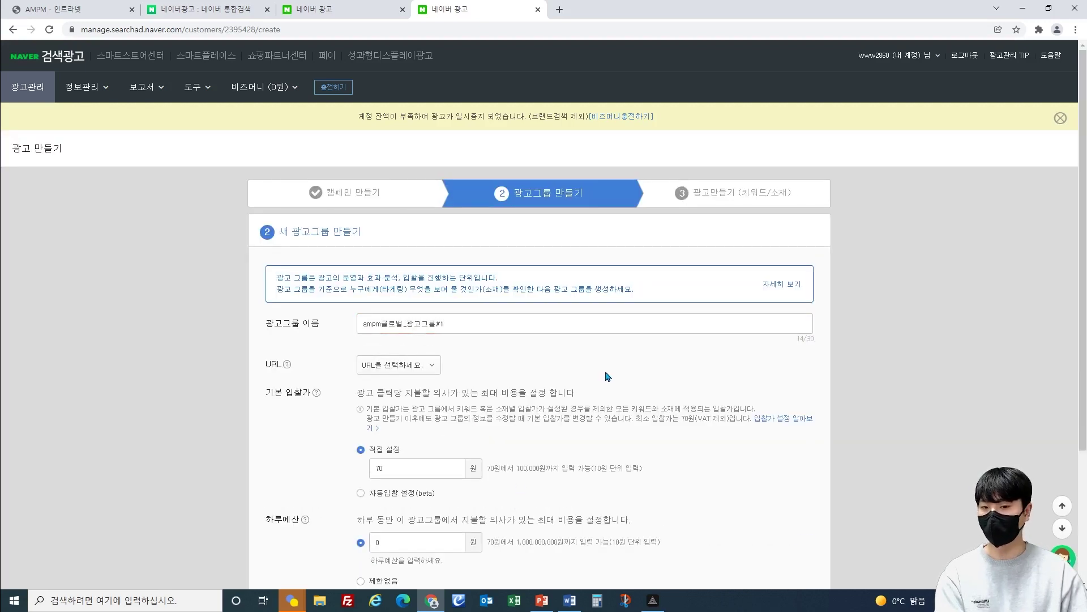
{"action": "left_click", "coordinate": [471, 326]}
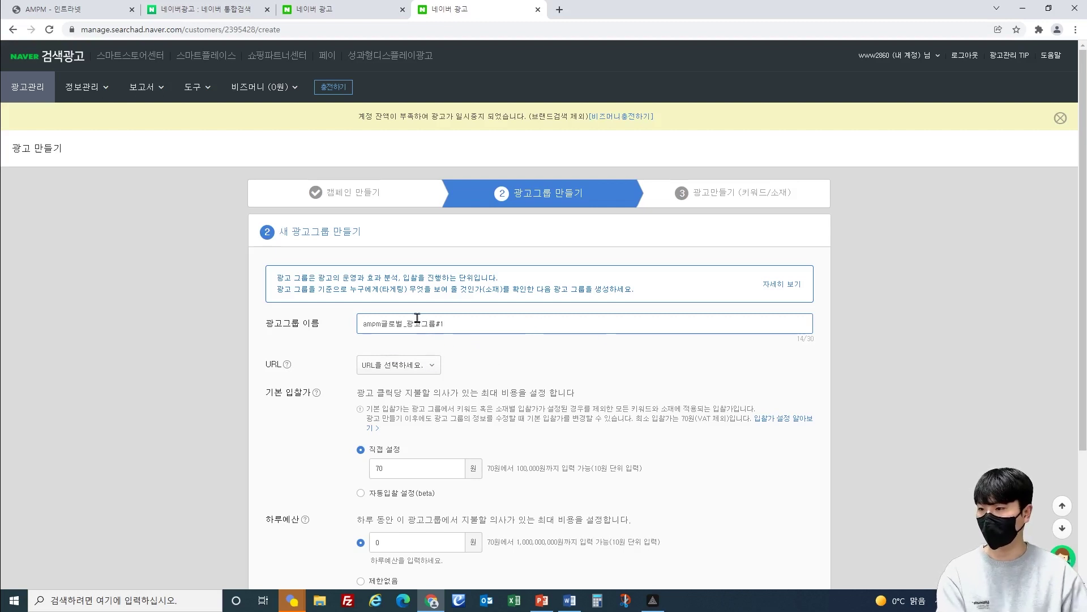
{"action": "scroll", "coordinate": [545, 343], "scroll_direction": "down", "scroll_amount": 1}
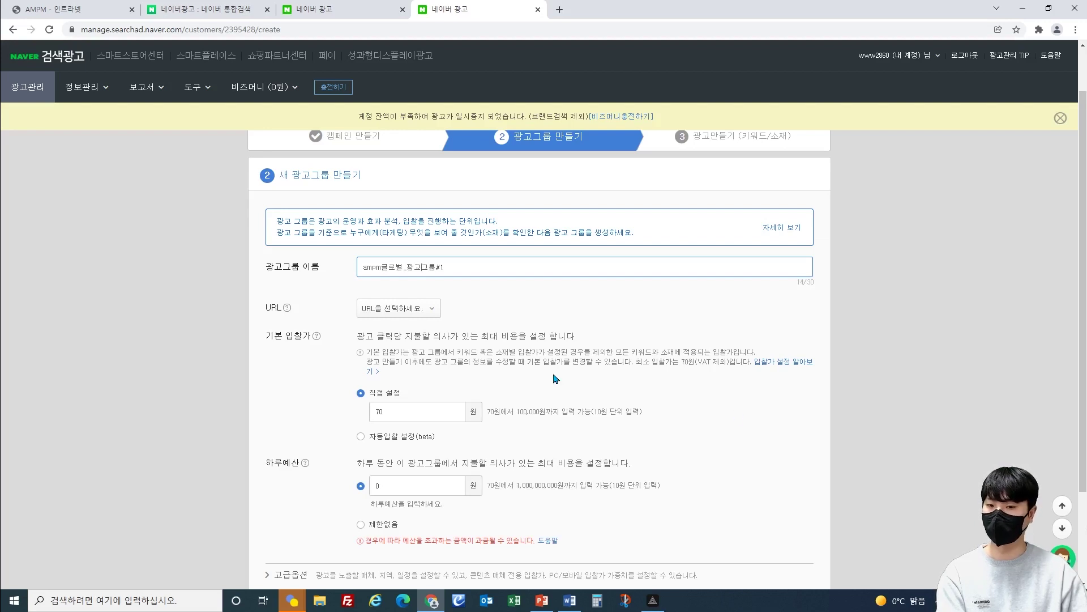
{"action": "left_click", "coordinate": [391, 310]}
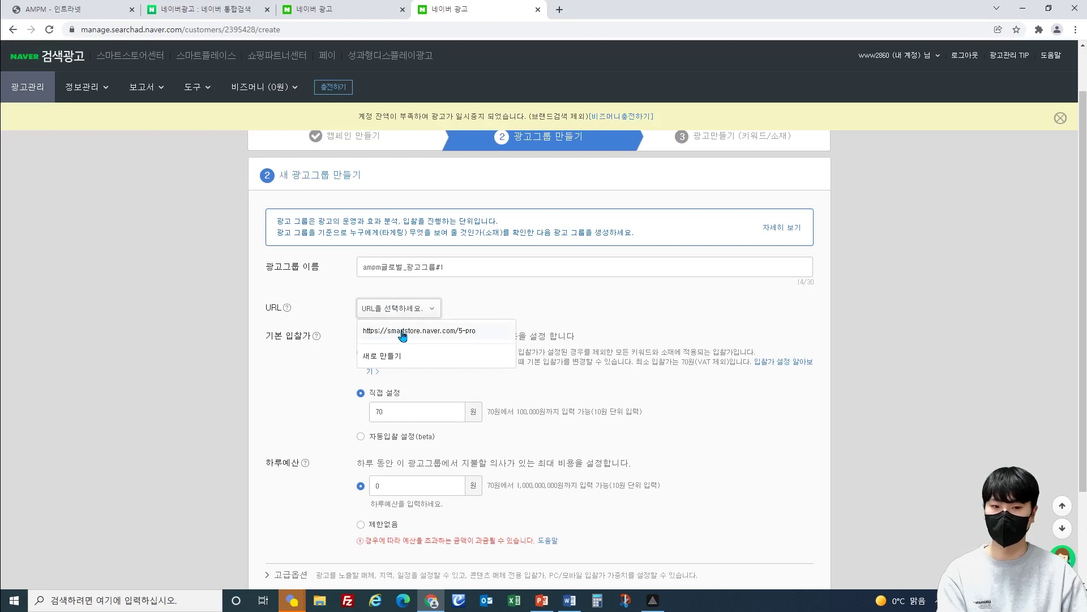
{"action": "left_click", "coordinate": [402, 334]}
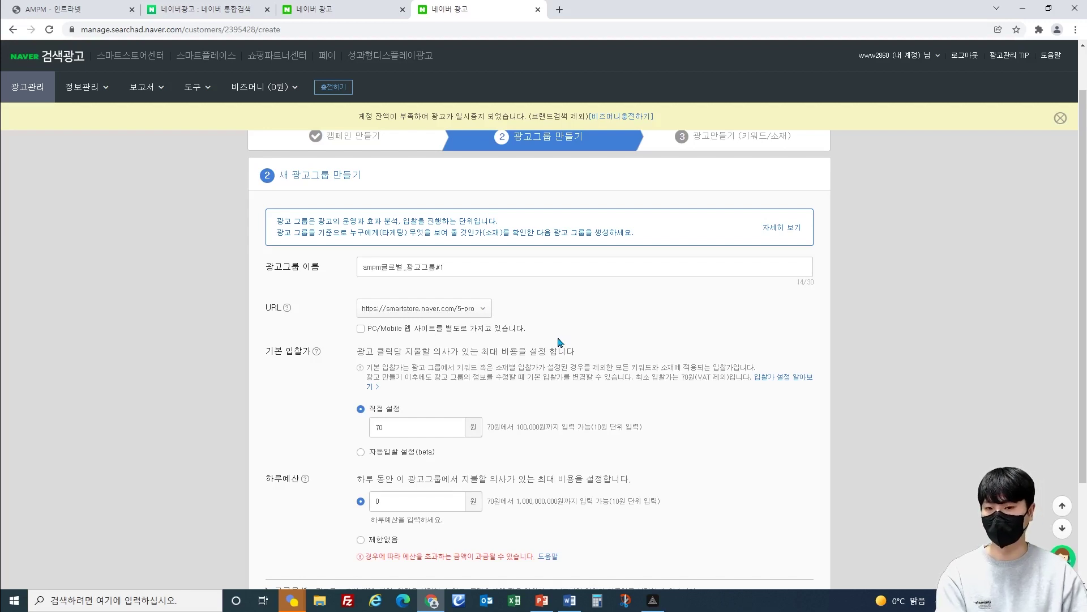
Enable separate PC and mobile sites for the ad group, view the mobile URL choices, and disable the option again.
{"action": "left_click", "coordinate": [361, 329]}
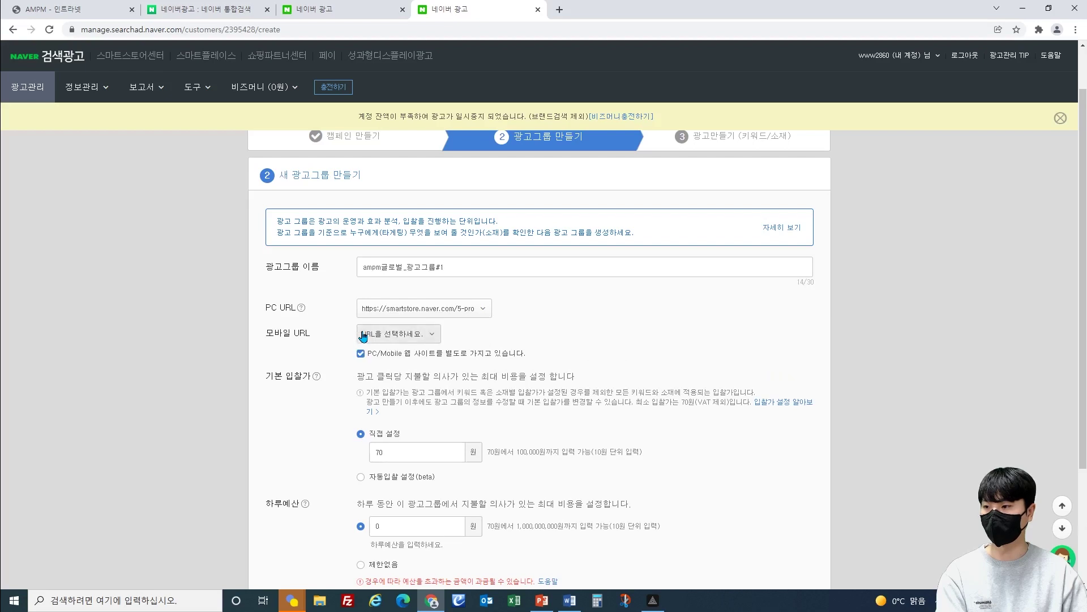
{"action": "left_click", "coordinate": [400, 335]}
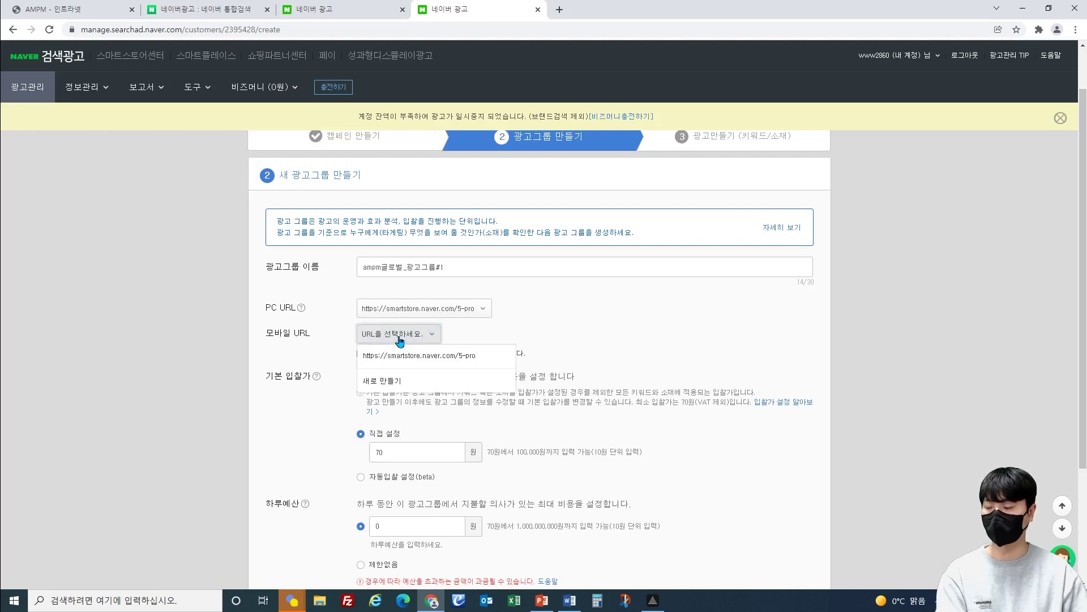
{"action": "left_click", "coordinate": [400, 339]}
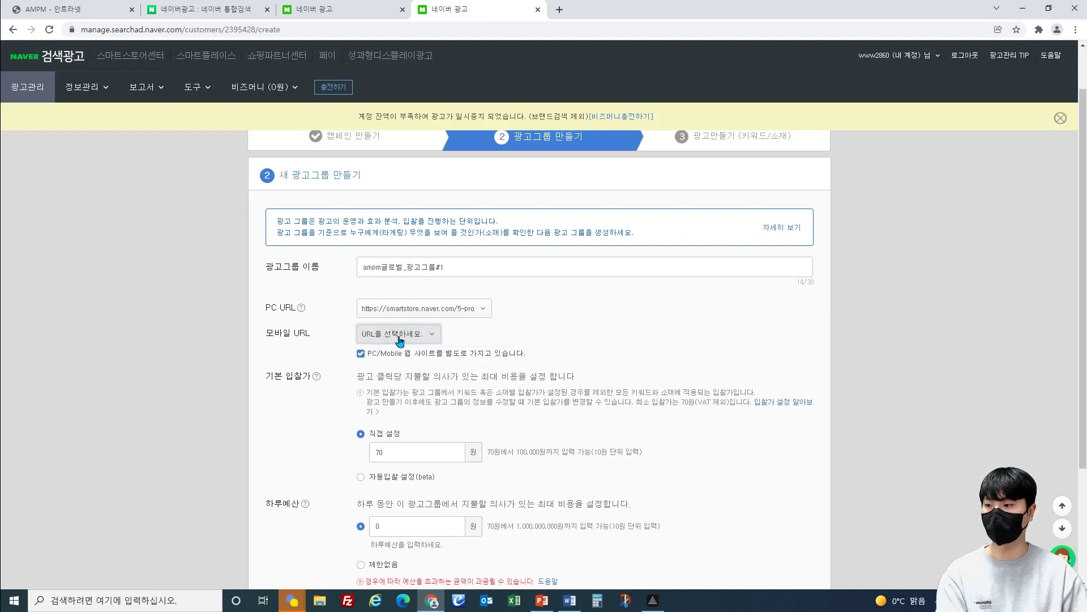
{"action": "left_click", "coordinate": [360, 355]}
Set the ad group's daily budget to unlimited (제한없음).
{"action": "scroll", "coordinate": [623, 343], "scroll_direction": "down", "scroll_amount": 2}
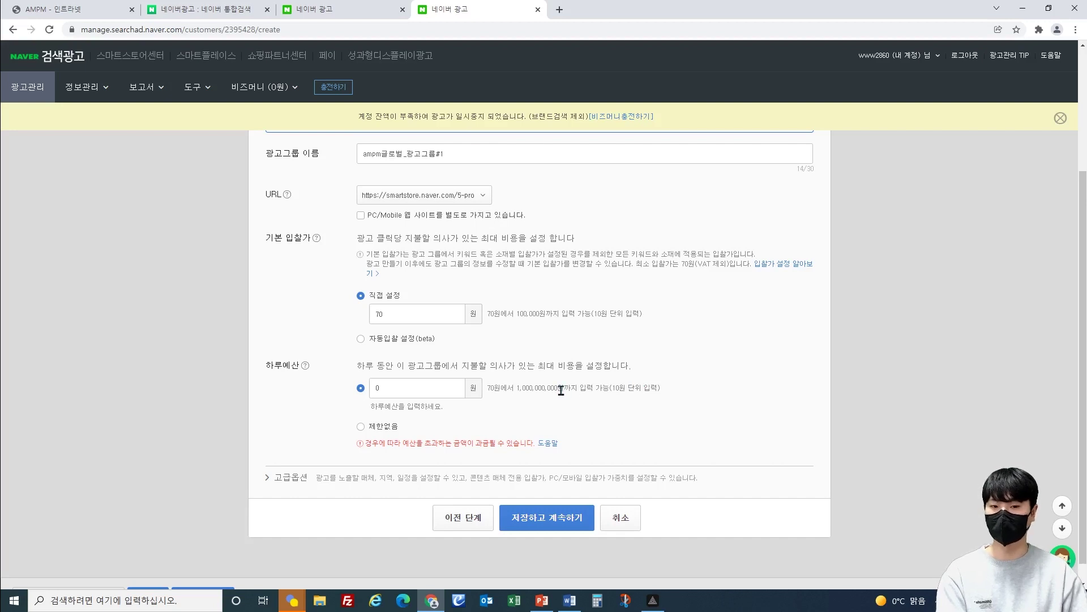
{"action": "left_click_drag", "start_coordinate": [506, 389], "coordinate": [662, 391]}
{"action": "left_click", "coordinate": [662, 390]}
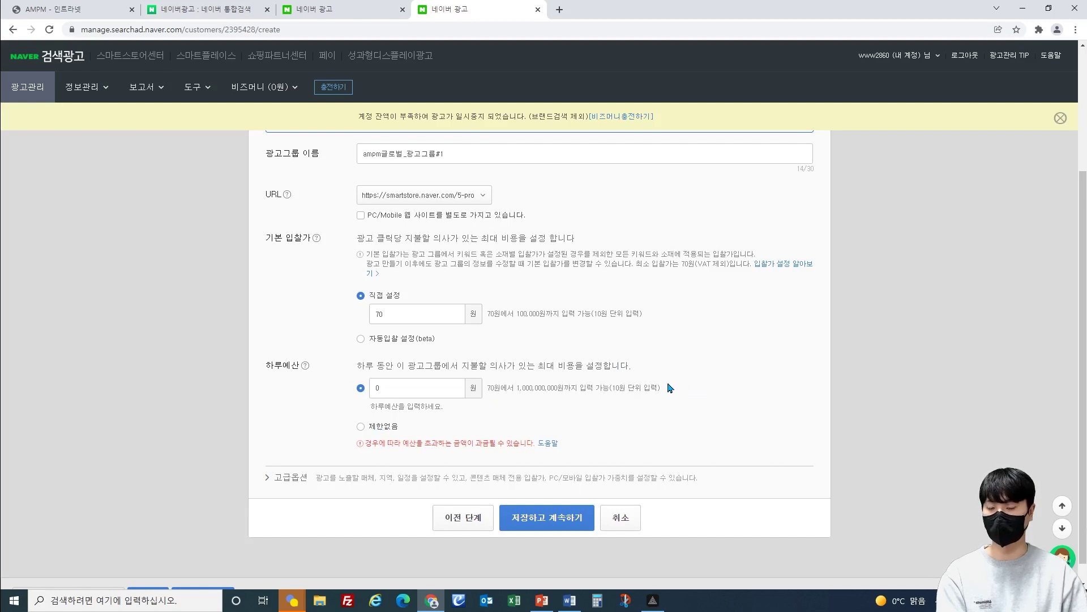
{"action": "left_click", "coordinate": [360, 426]}
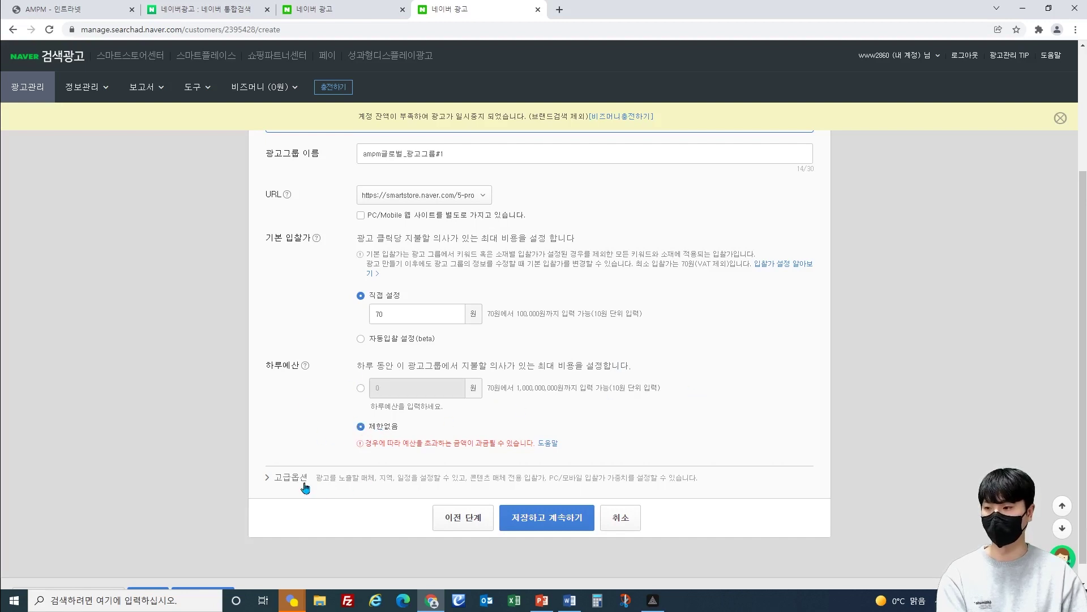
Expand the ad group's advanced options (고급옵션) and review the media, region, schedule, content bid and PC/mobile bid weight settings.
{"action": "scroll", "coordinate": [287, 478], "scroll_direction": "down", "scroll_amount": 1}
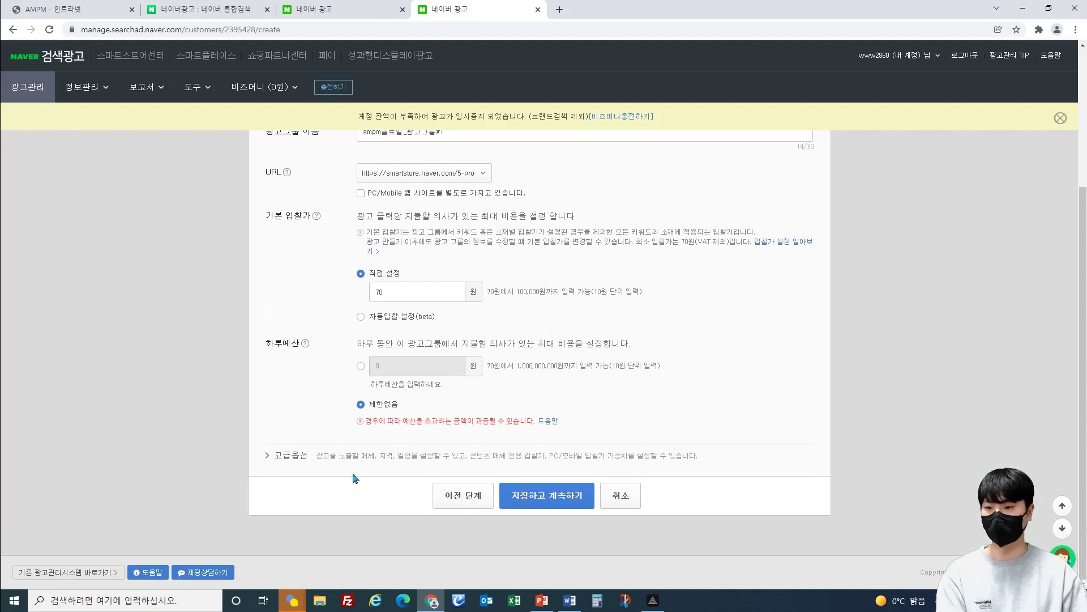
{"action": "left_click", "coordinate": [283, 456]}
{"action": "scroll", "coordinate": [658, 465], "scroll_direction": "down", "scroll_amount": 1}
{"action": "scroll", "coordinate": [659, 464], "scroll_direction": "down", "scroll_amount": 2}
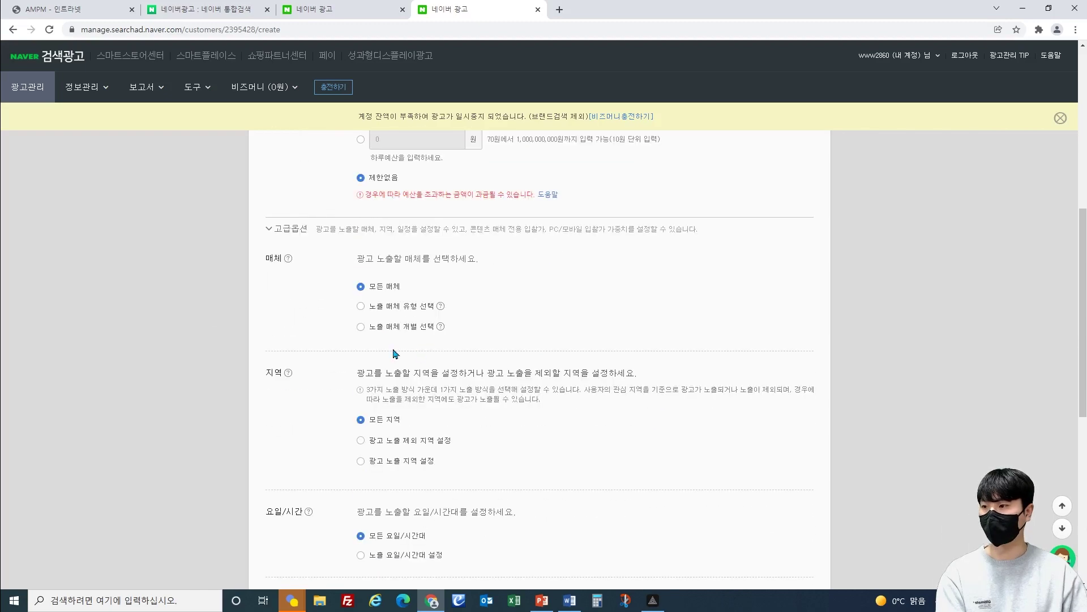
{"action": "scroll", "coordinate": [436, 394], "scroll_direction": "down", "scroll_amount": 2}
{"action": "scroll", "coordinate": [308, 411], "scroll_direction": "down", "scroll_amount": 1}
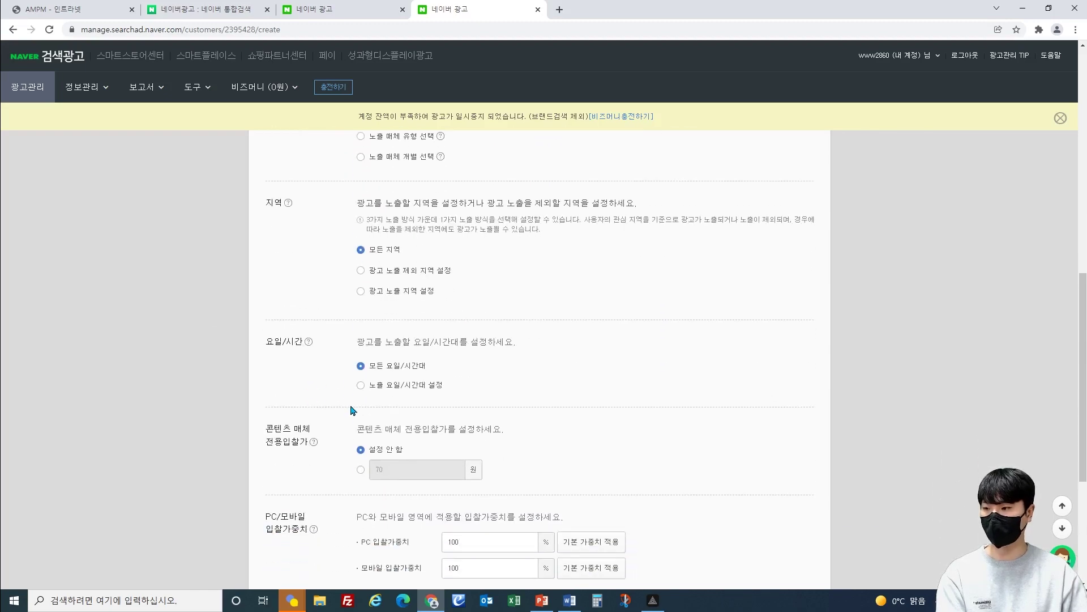
{"action": "scroll", "coordinate": [396, 441], "scroll_direction": "up", "scroll_amount": 3}
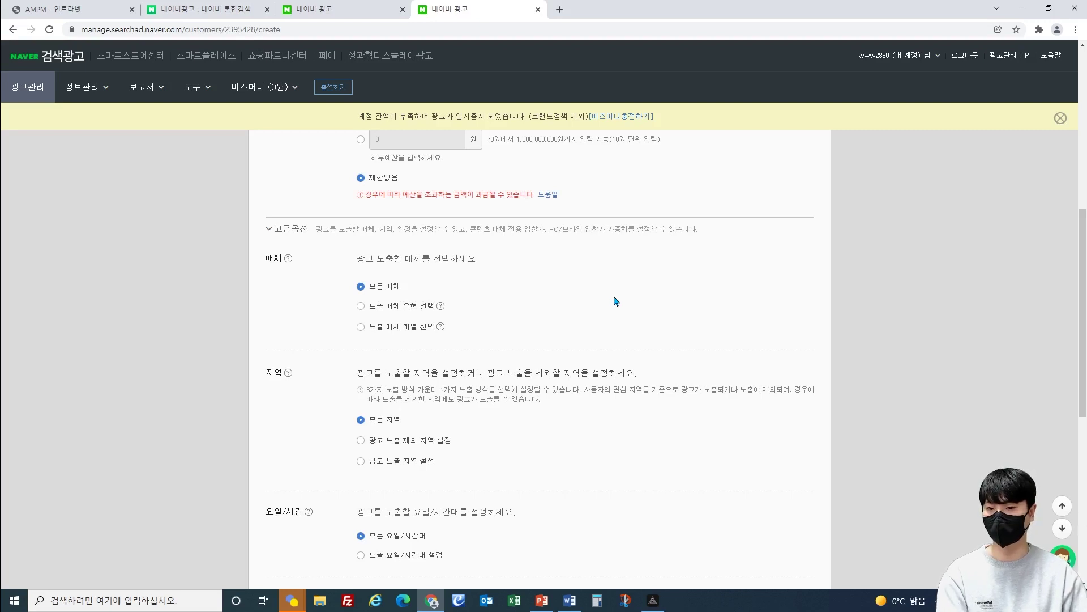
Choose exposure by media type (노출 매체 유형 선택) and exclude partner media (파트너 매체) from both search and content media.
{"action": "left_click", "coordinate": [361, 306]}
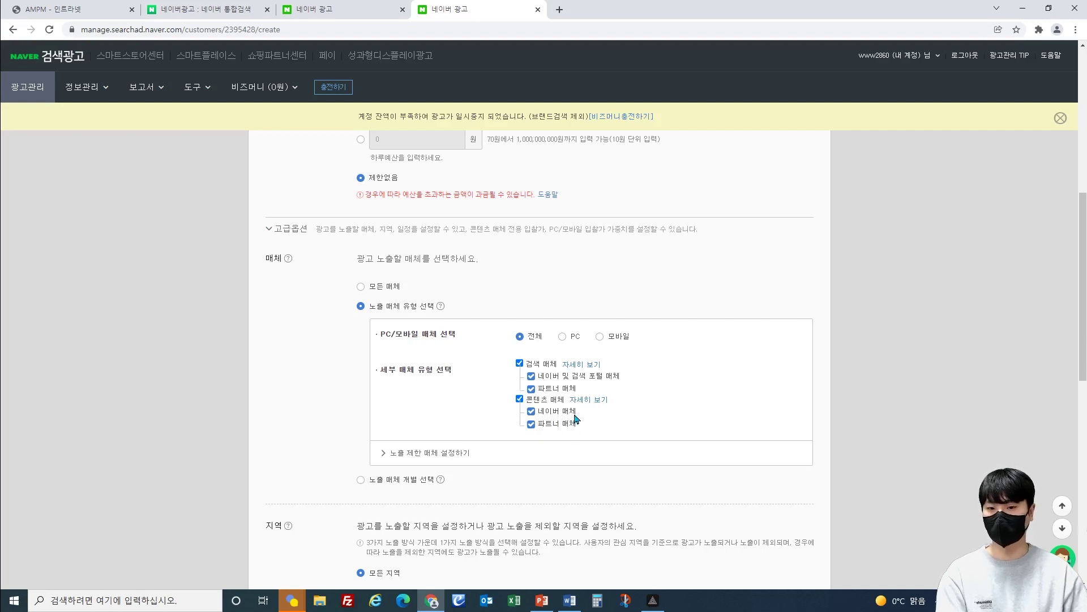
{"action": "left_click", "coordinate": [532, 424]}
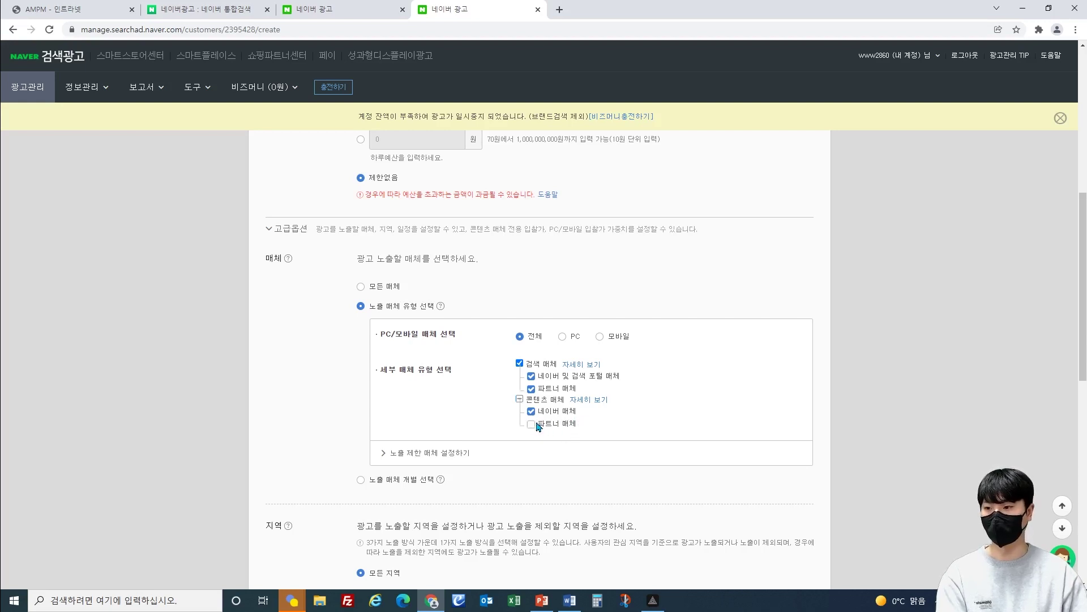
{"action": "left_click", "coordinate": [532, 390]}
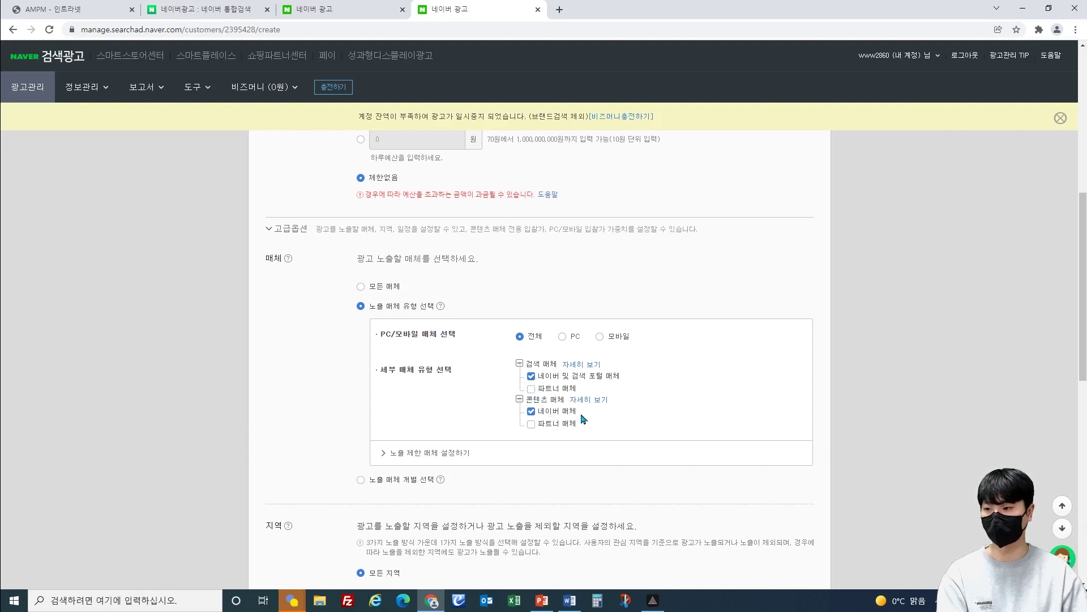
Expand the restricted media settings (노출 제한 매체 설정하기) and add ZUM - PC and ZUM - 모바일 to the restricted media.
{"action": "left_click", "coordinate": [447, 453]}
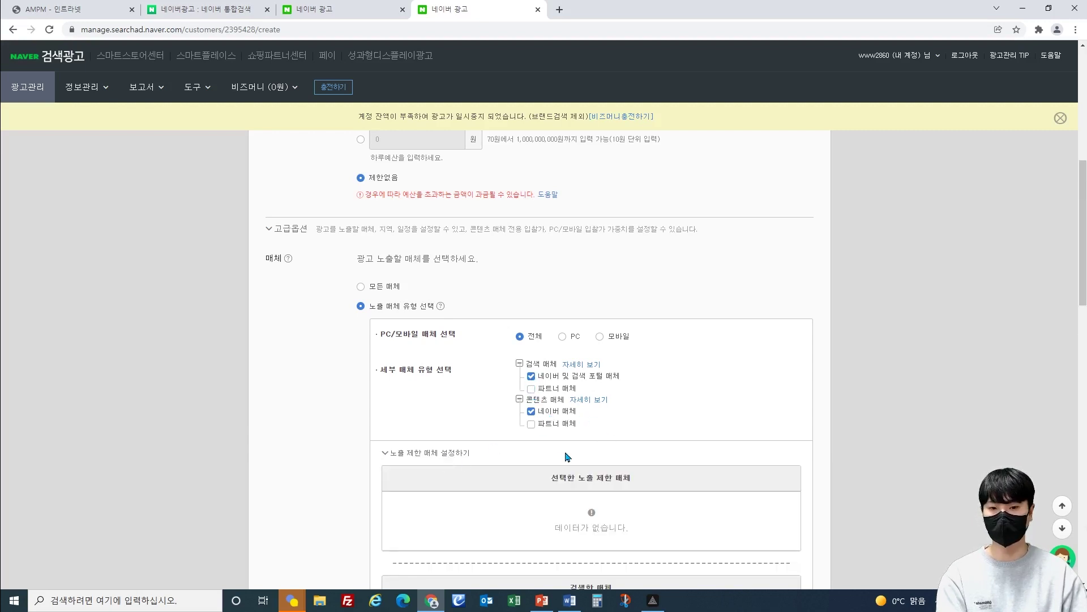
{"action": "scroll", "coordinate": [558, 461], "scroll_direction": "down", "scroll_amount": 3}
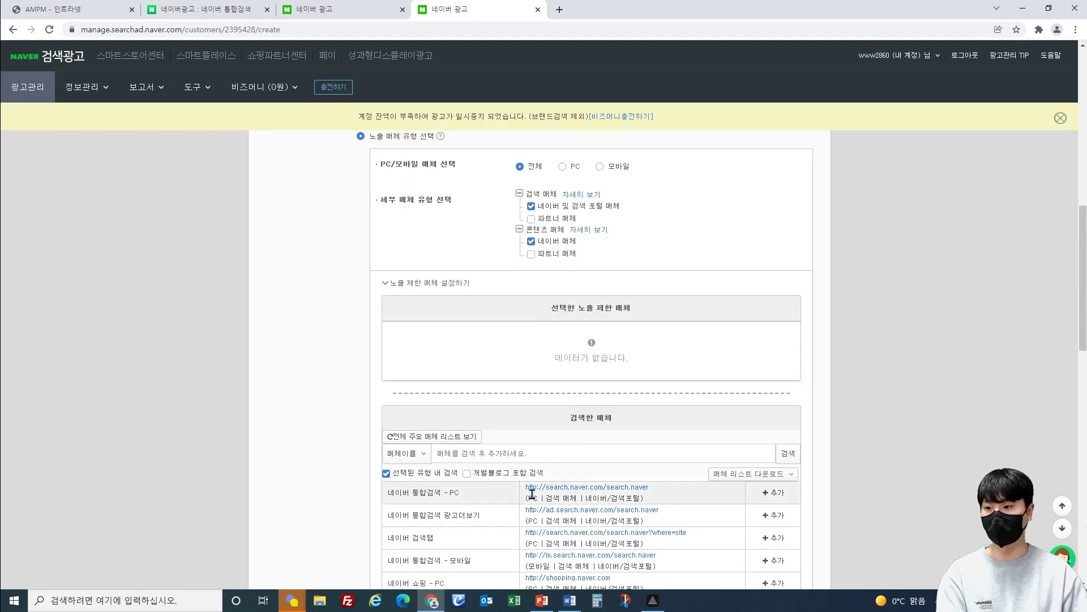
{"action": "scroll", "coordinate": [566, 431], "scroll_direction": "down", "scroll_amount": 3}
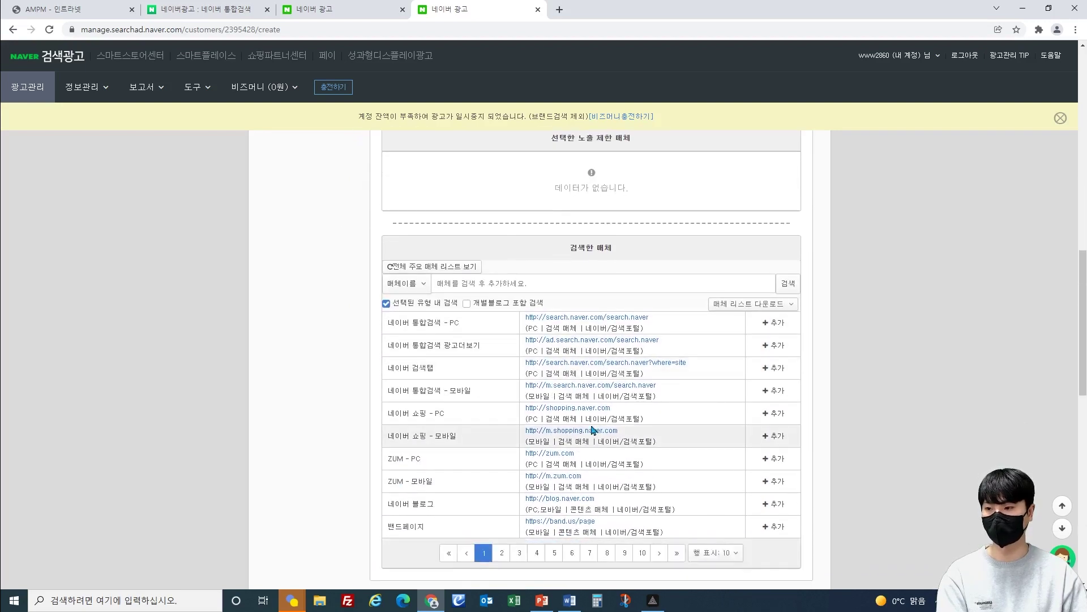
{"action": "left_click", "coordinate": [774, 460]}
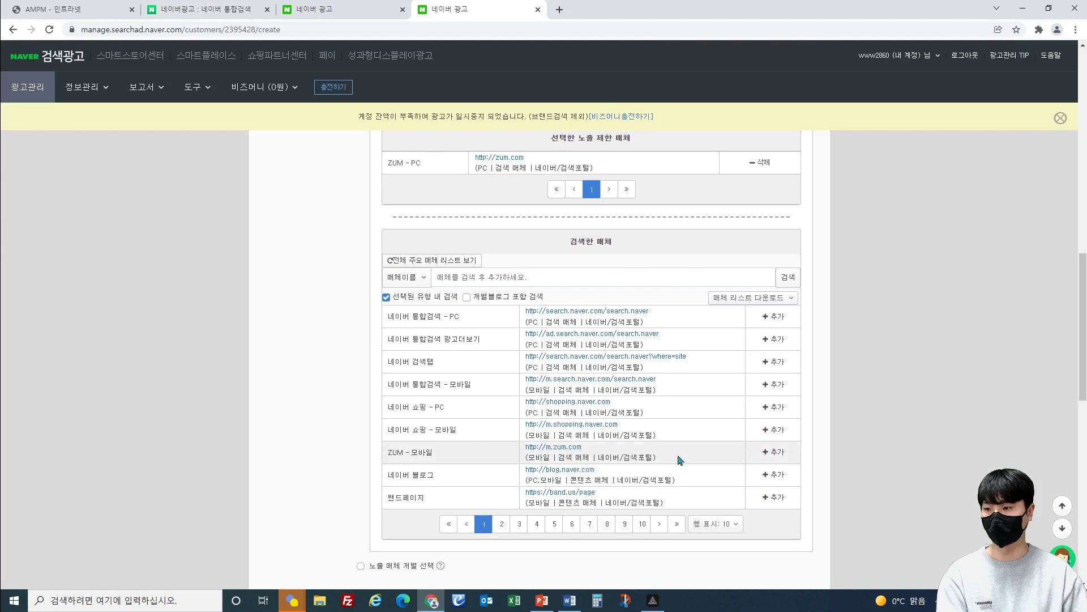
{"action": "left_click", "coordinate": [779, 451]}
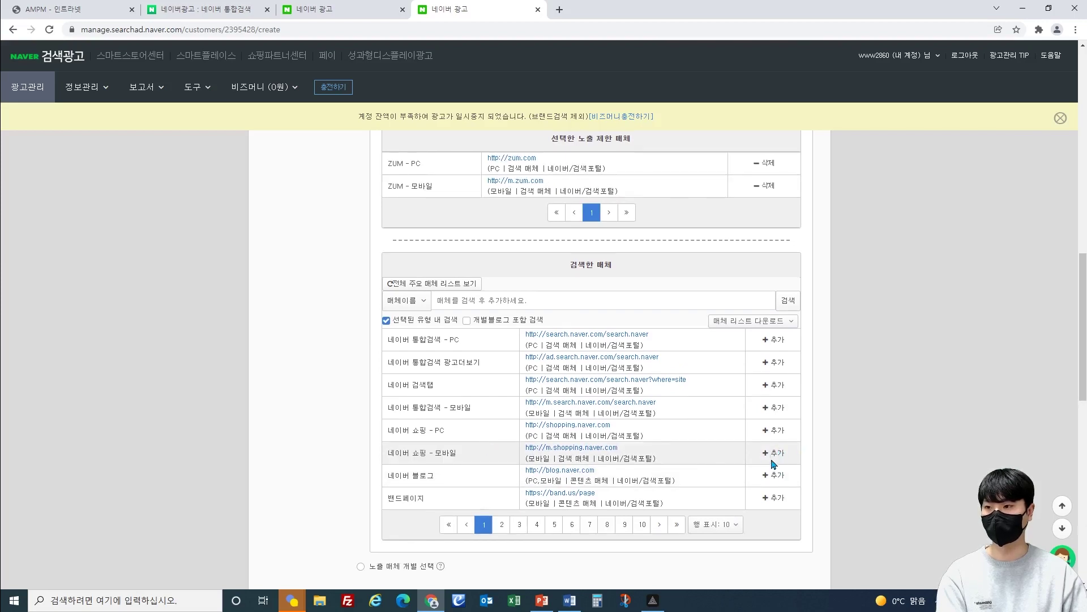
{"action": "scroll", "coordinate": [346, 380], "scroll_direction": "up", "scroll_amount": 3}
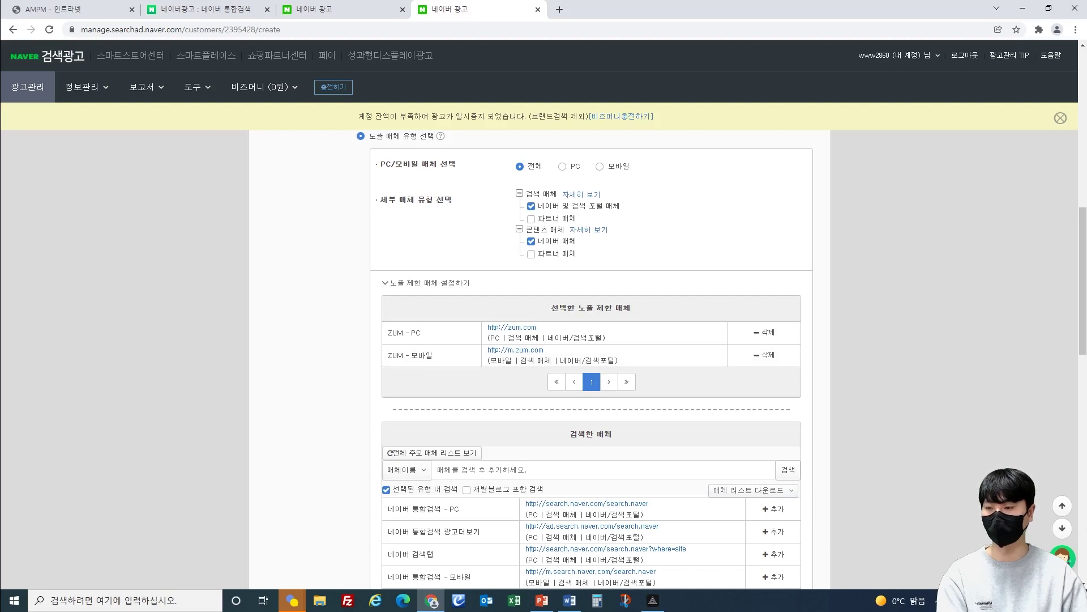
Choose exposure media individually (노출 매체 개별 선택) and add 네이버 통합검색 - PC and 네이버 통합검색 - 모바일.
{"action": "scroll", "coordinate": [556, 321], "scroll_direction": "down", "scroll_amount": 3}
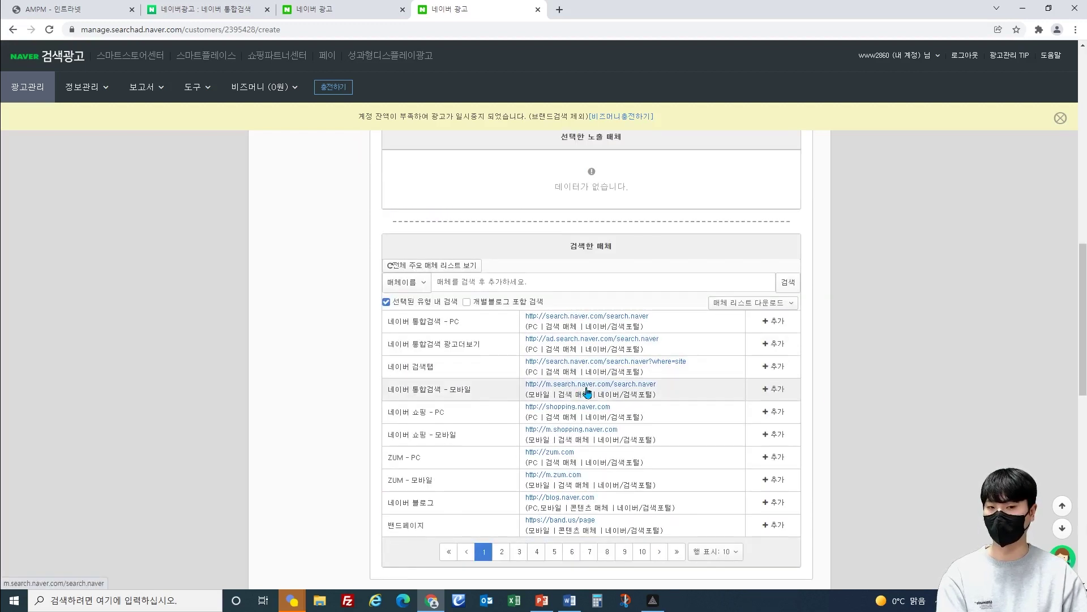
{"action": "scroll", "coordinate": [623, 448], "scroll_direction": "down", "scroll_amount": 1}
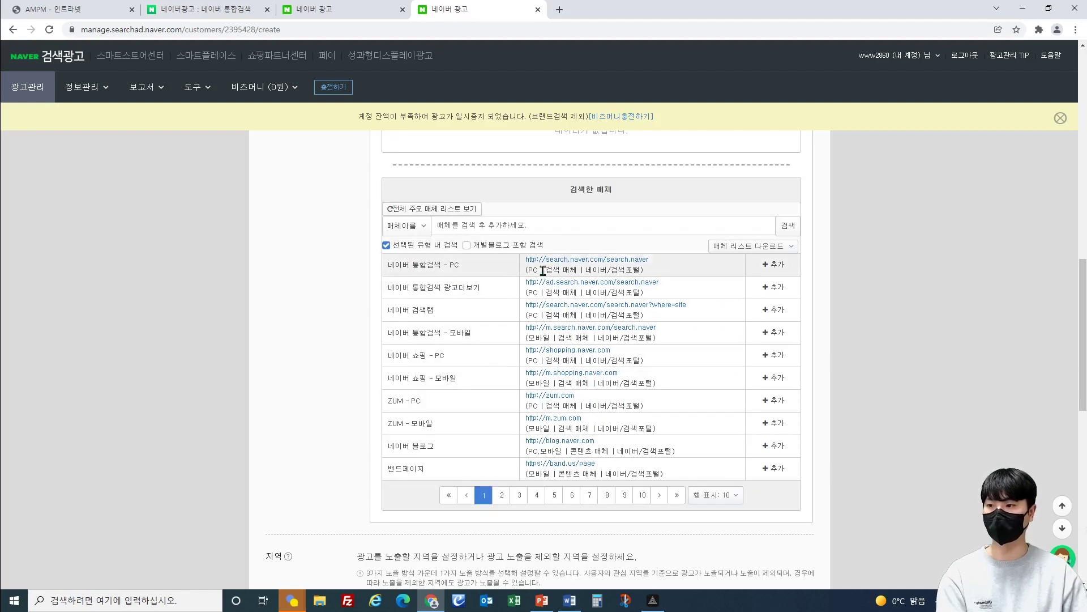
{"action": "left_click", "coordinate": [772, 265]}
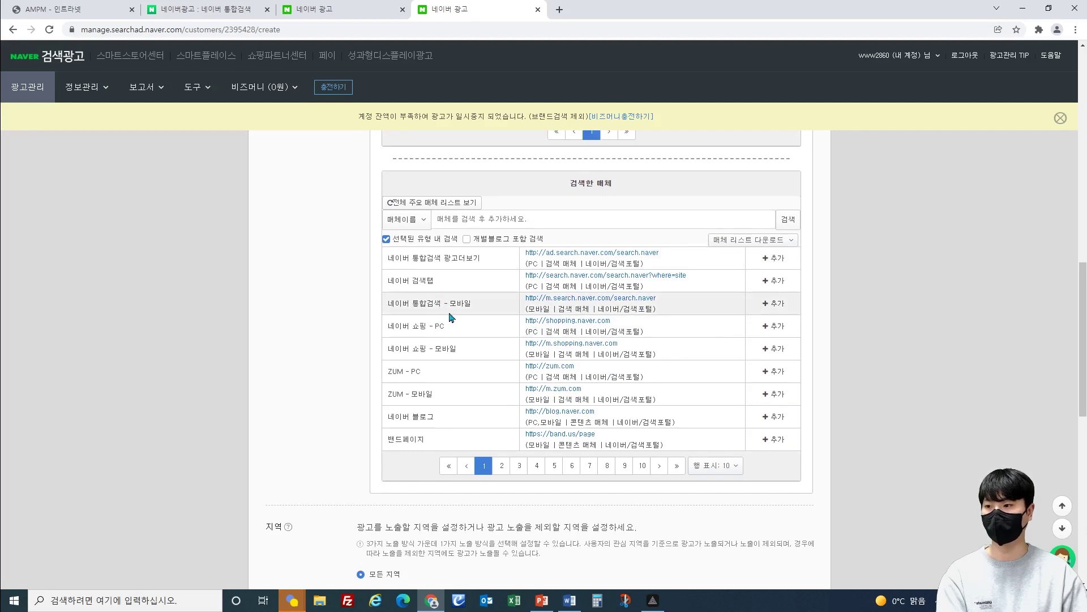
{"action": "left_click", "coordinate": [774, 305]}
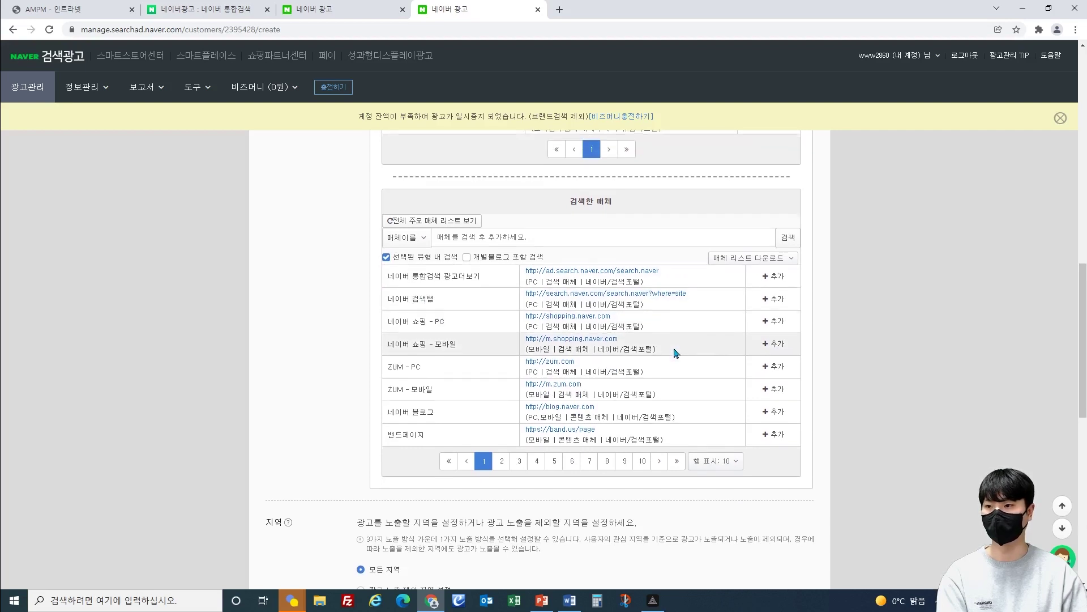
{"action": "scroll", "coordinate": [702, 311], "scroll_direction": "up", "scroll_amount": 2}
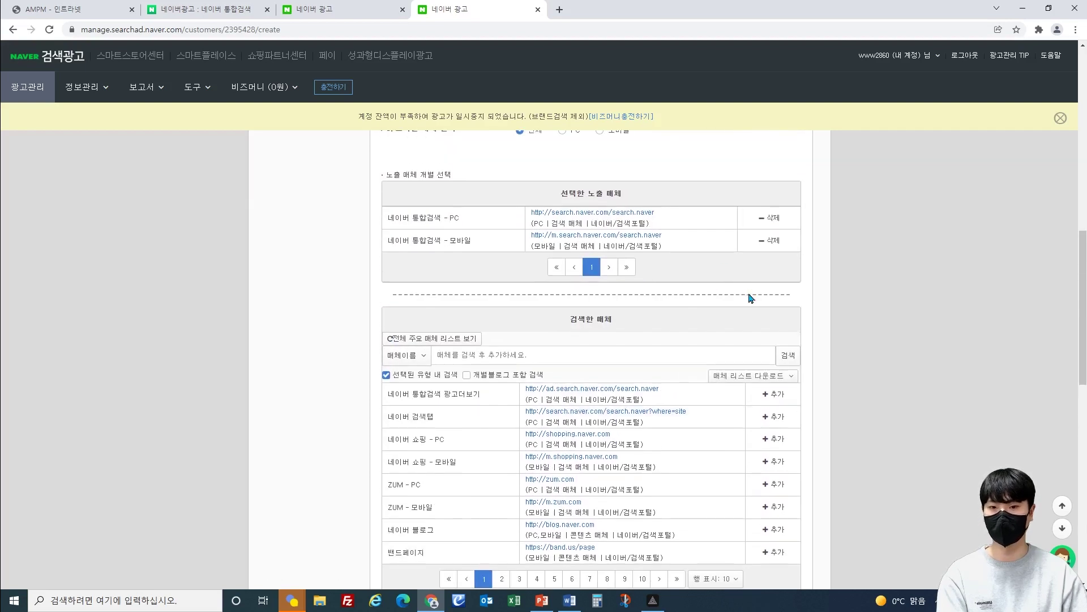
{"action": "scroll", "coordinate": [753, 368], "scroll_direction": "up", "scroll_amount": 3}
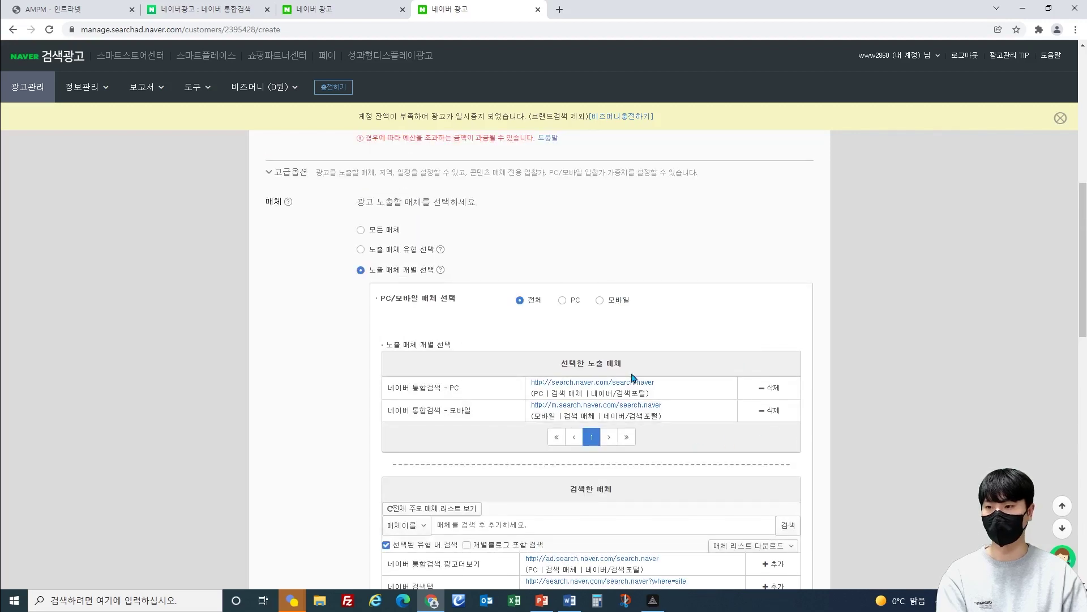
{"action": "scroll", "coordinate": [595, 363], "scroll_direction": "down", "scroll_amount": 2}
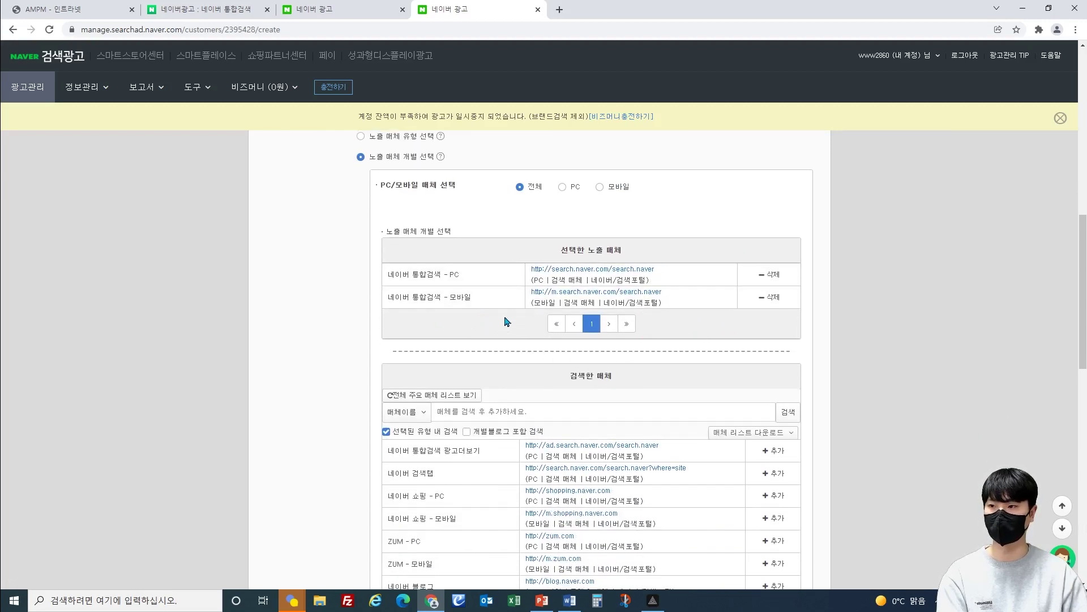
Set the ad group's exposure media back to all media (모든 매체).
{"action": "scroll", "coordinate": [382, 163], "scroll_direction": "up", "scroll_amount": 2}
{"action": "left_click", "coordinate": [361, 227]}
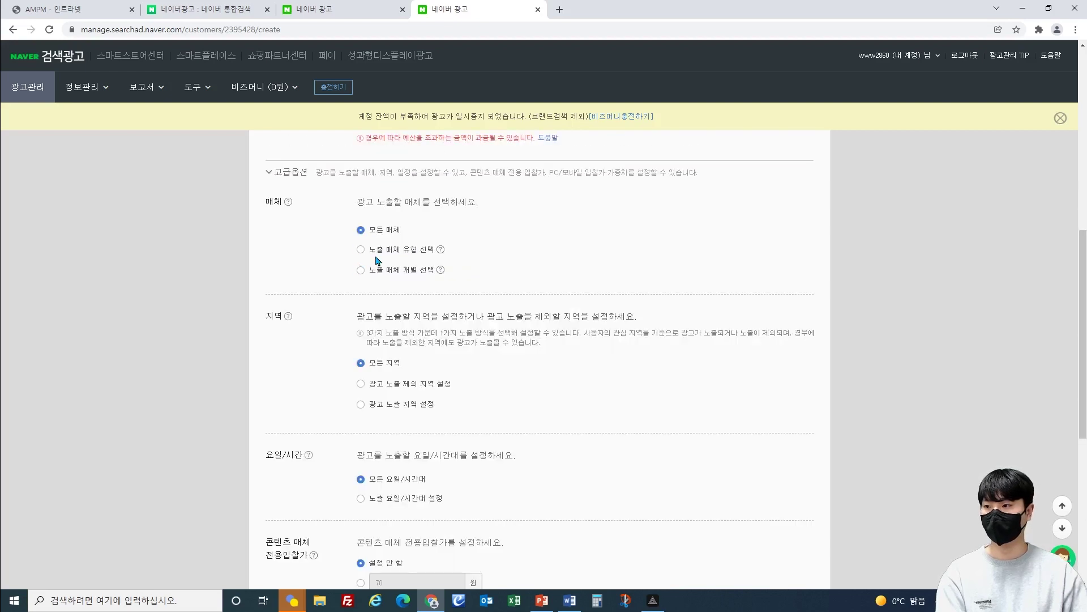
{"action": "scroll", "coordinate": [500, 273], "scroll_direction": "down", "scroll_amount": 2}
{"action": "scroll", "coordinate": [468, 280], "scroll_direction": "up", "scroll_amount": 2}
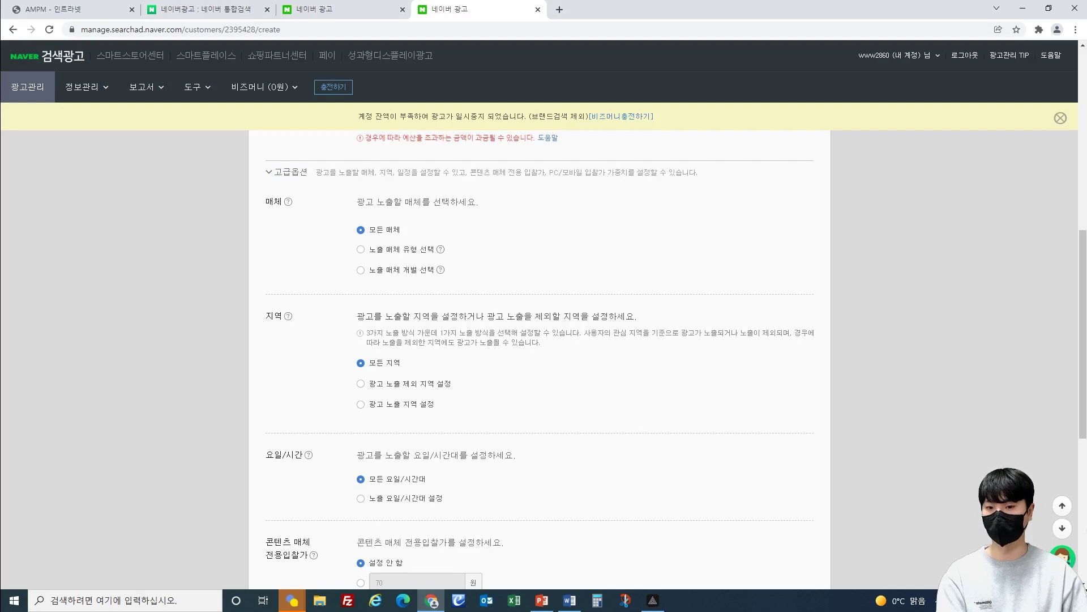
{"action": "scroll", "coordinate": [477, 368], "scroll_direction": "down", "scroll_amount": 1}
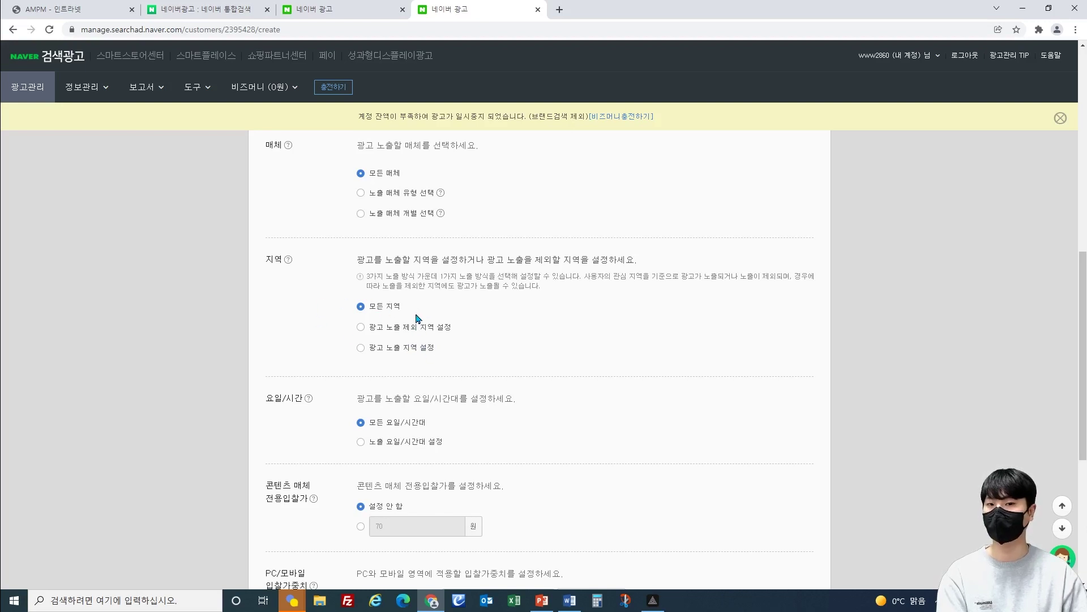
Choose excluded regions (광고 노출 제외 지역 설정), add 강원도 to the exclusion list and remove it again.
{"action": "left_click", "coordinate": [363, 331]}
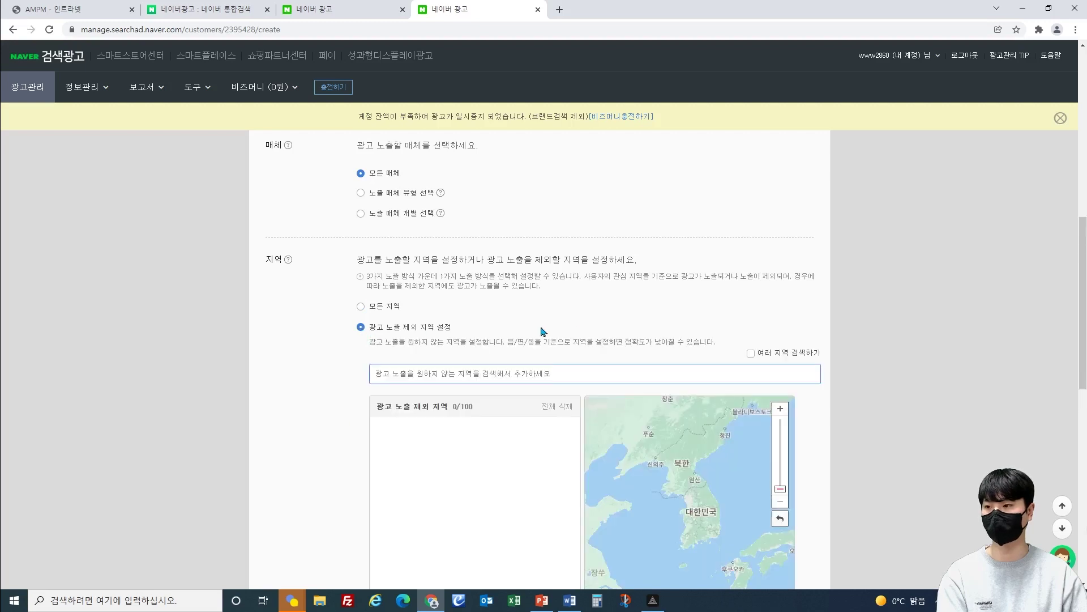
{"action": "scroll", "coordinate": [579, 332], "scroll_direction": "down", "scroll_amount": 2}
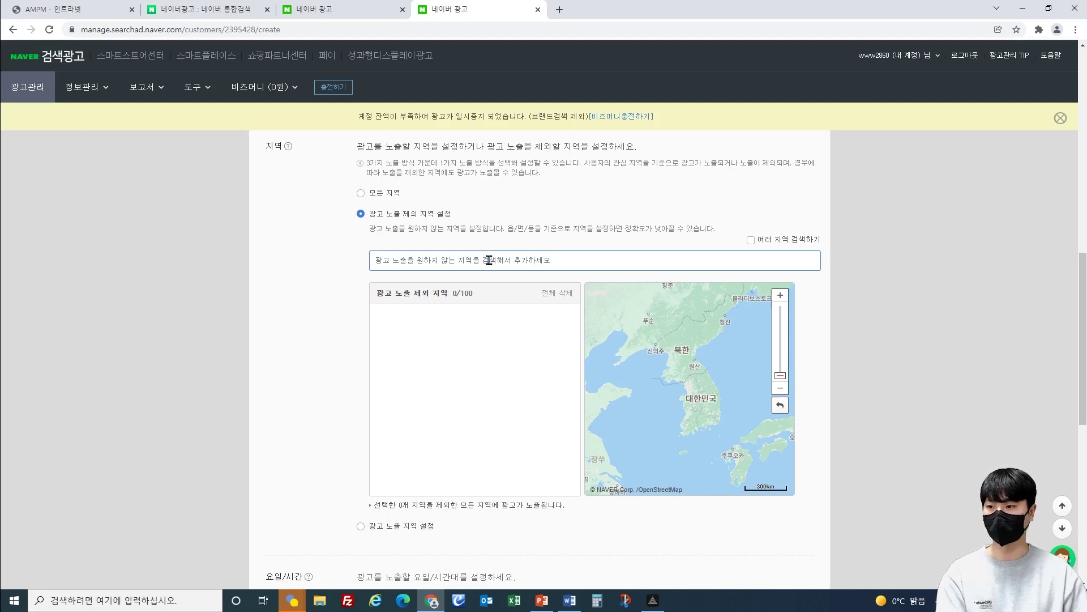
{"action": "left_click", "coordinate": [489, 260]}
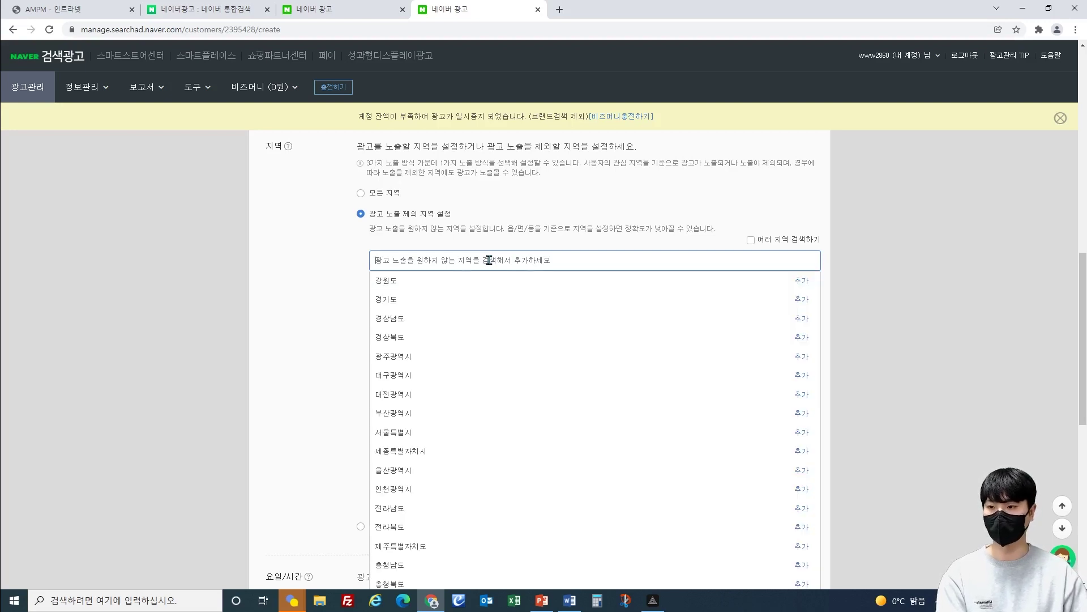
{"action": "left_click", "coordinate": [440, 287]}
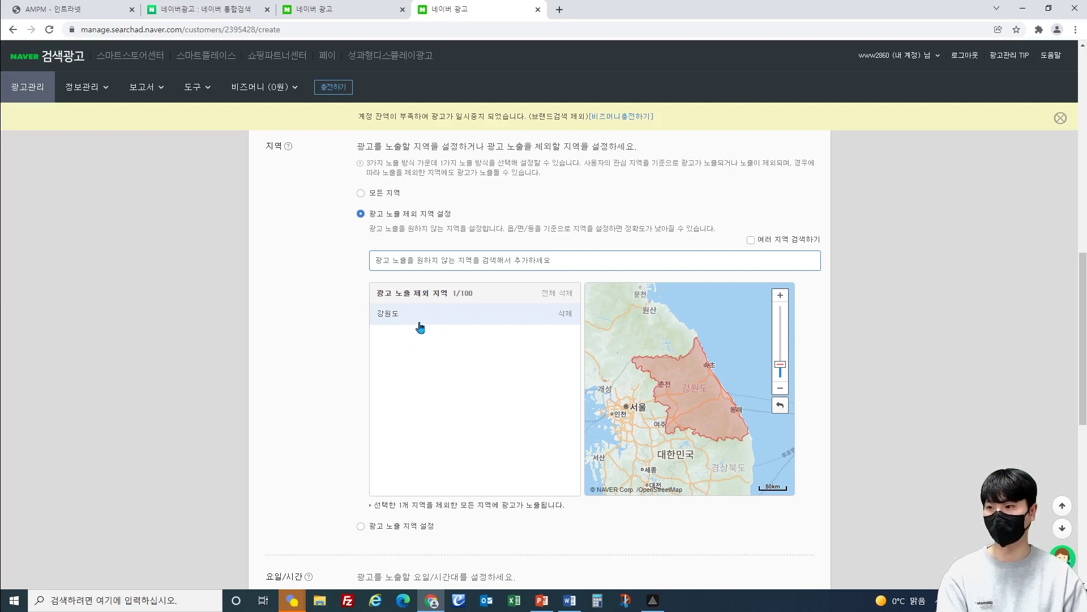
{"action": "left_click", "coordinate": [567, 315]}
{"action": "scroll", "coordinate": [527, 324], "scroll_direction": "down", "scroll_amount": 1}
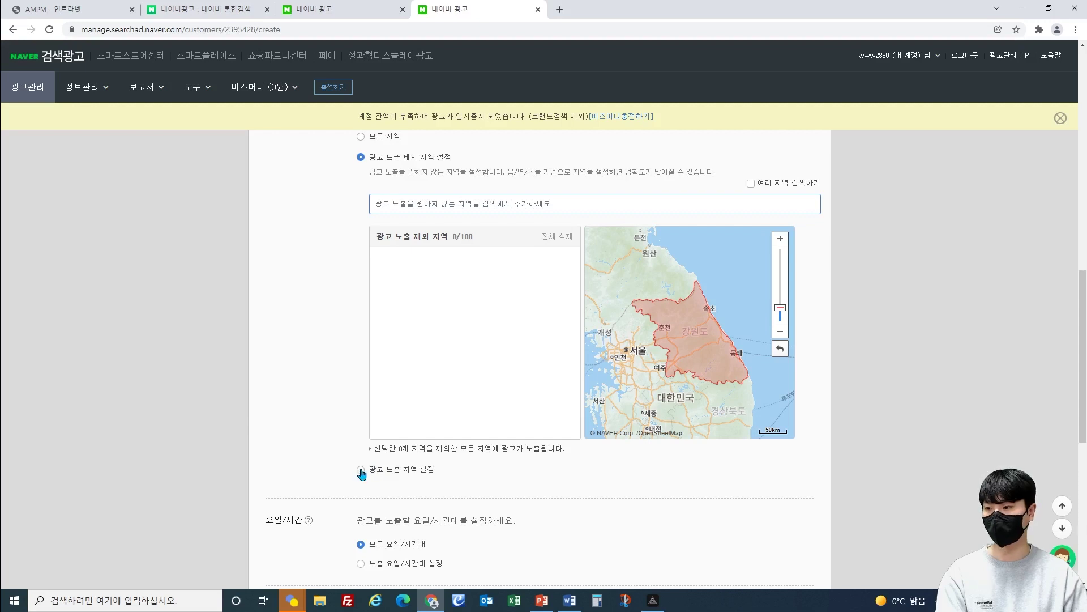
Try limiting ad exposure to 경상남도 only under 광고 노출 지역 설정, and return the region setting to 모든 지역.
{"action": "left_click", "coordinate": [360, 469]}
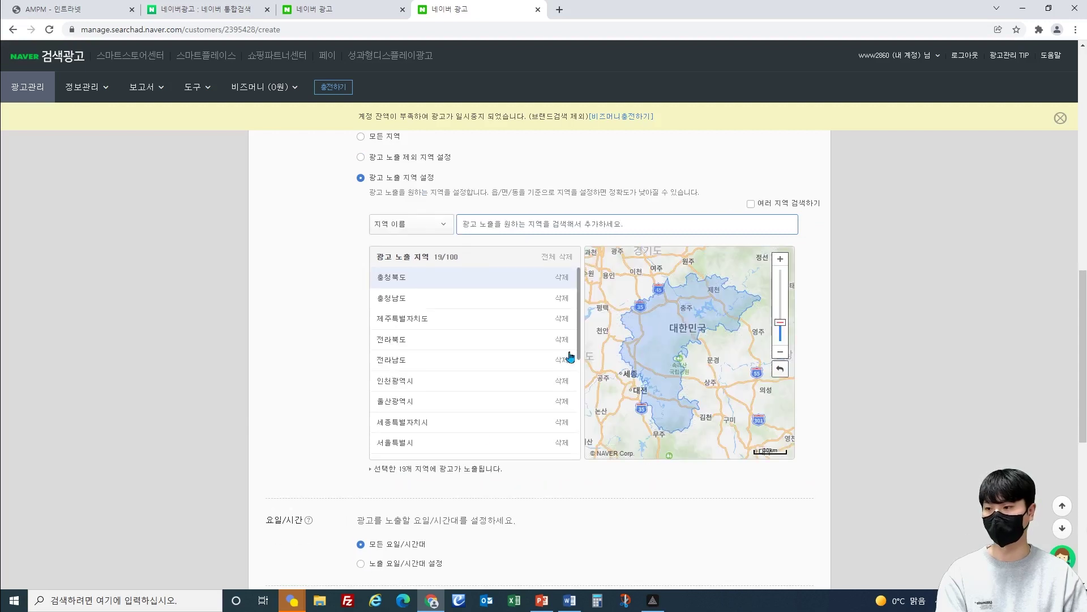
{"action": "left_click", "coordinate": [568, 257]}
{"action": "left_click", "coordinate": [524, 223]}
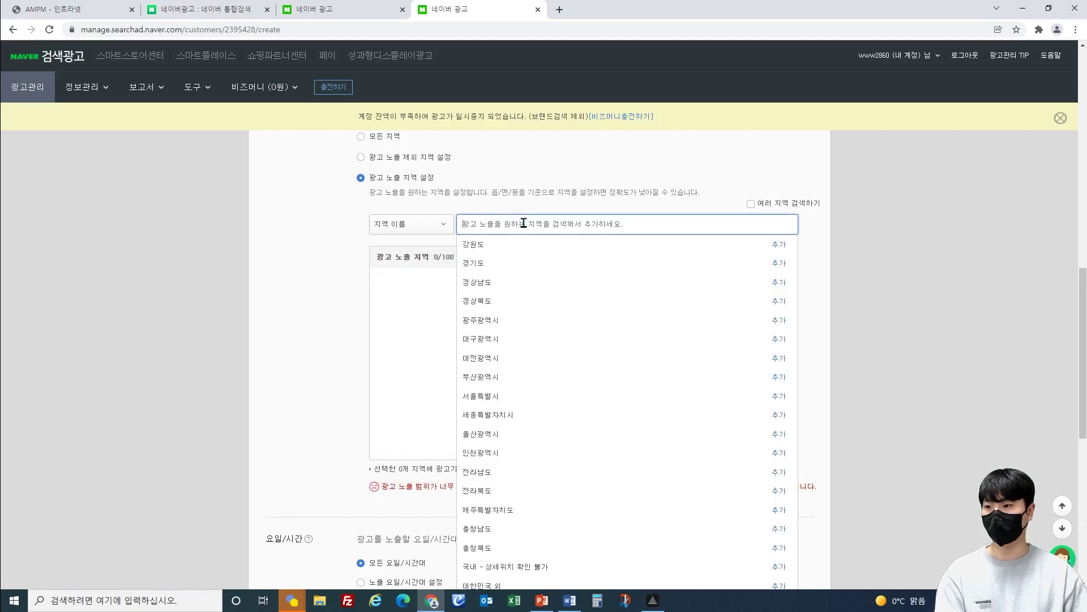
{"action": "left_click", "coordinate": [524, 285]}
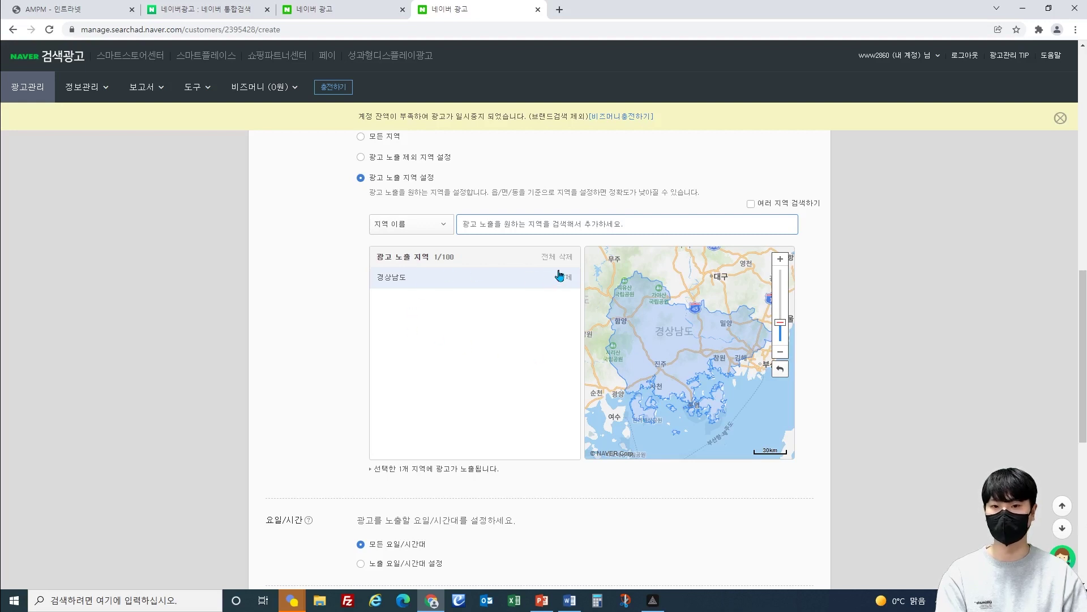
{"action": "scroll", "coordinate": [486, 304], "scroll_direction": "up", "scroll_amount": 2}
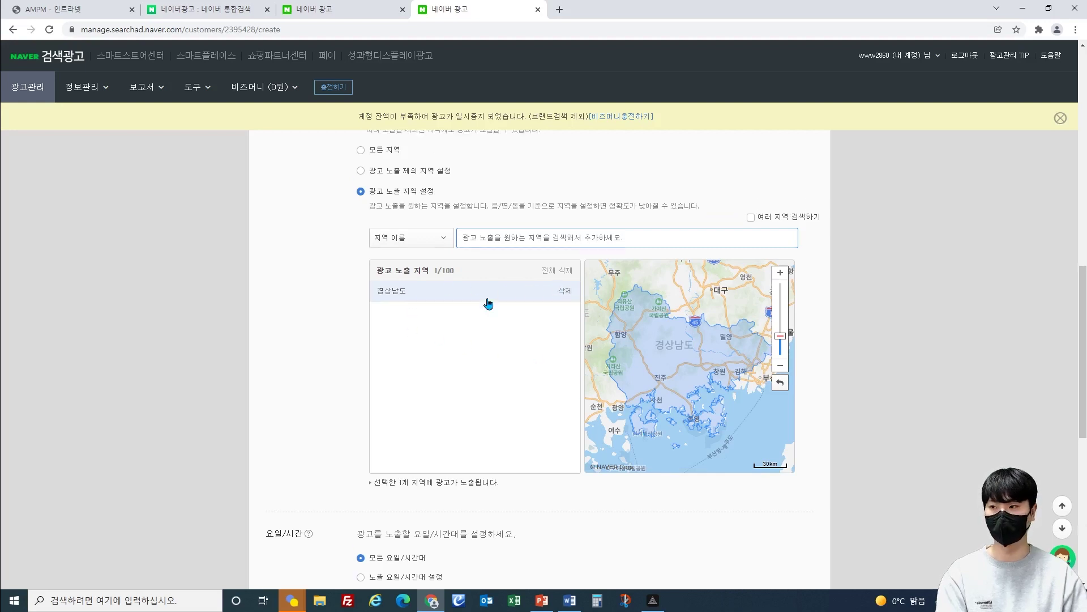
{"action": "left_click", "coordinate": [361, 251]}
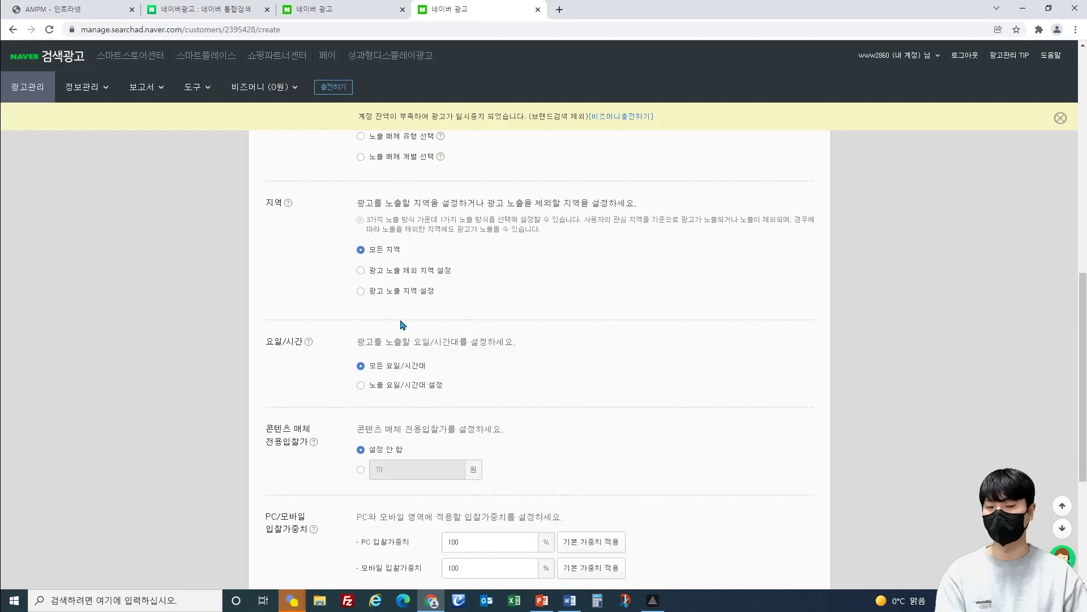
Choose a custom day and time schedule (노출 요일/시간대 설정) and turn off exposure on Monday from 00:00 to 02:00.
{"action": "scroll", "coordinate": [416, 324], "scroll_direction": "down", "scroll_amount": 1}
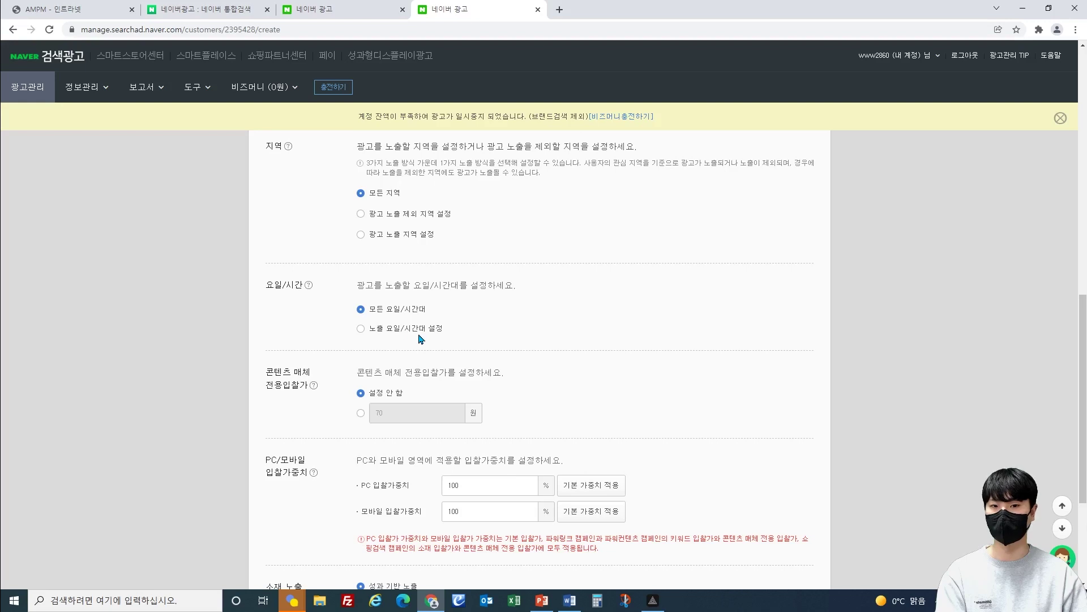
{"action": "left_click", "coordinate": [359, 329]}
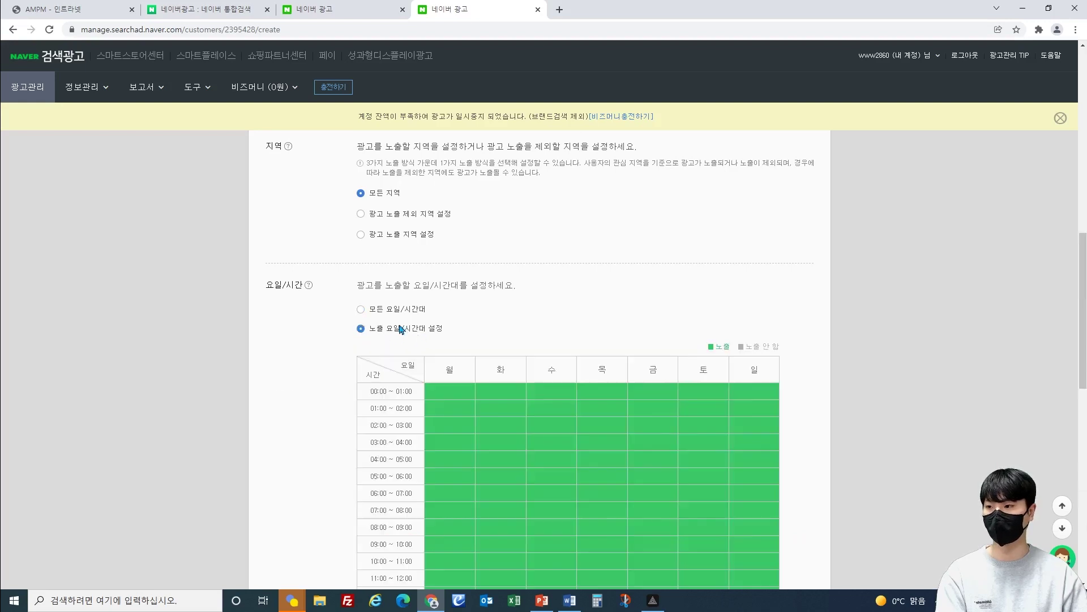
{"action": "scroll", "coordinate": [547, 321], "scroll_direction": "down", "scroll_amount": 2}
{"action": "scroll", "coordinate": [548, 320], "scroll_direction": "down", "scroll_amount": 2}
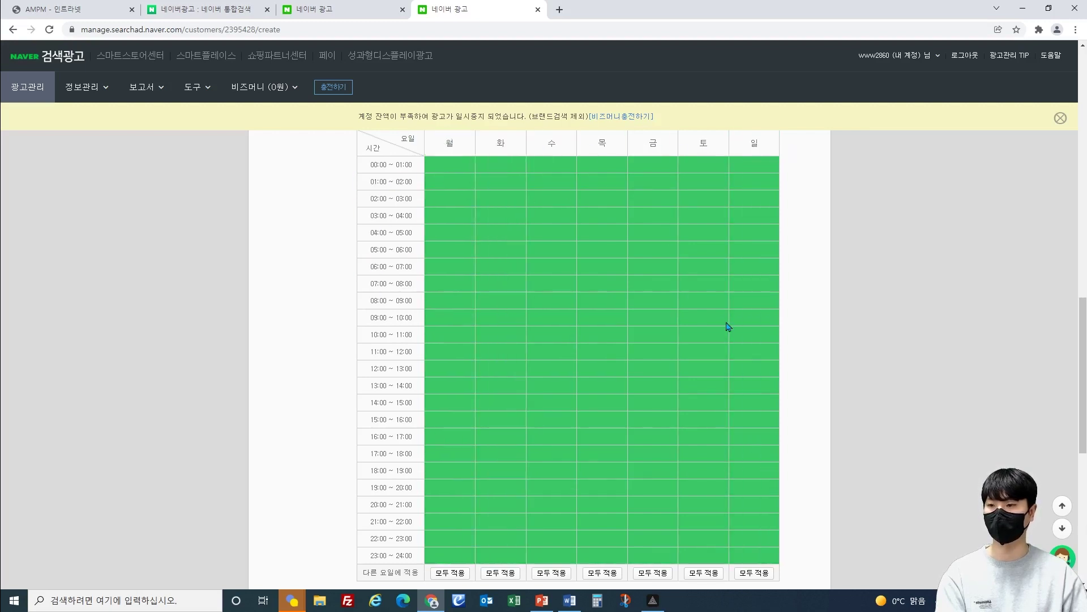
{"action": "mouse_move", "coordinate": [474, 162]}
{"action": "left_mouse_down"}
{"action": "mouse_move", "coordinate": [457, 166]}
{"action": "mouse_move", "coordinate": [470, 178]}
{"action": "left_mouse_up"}
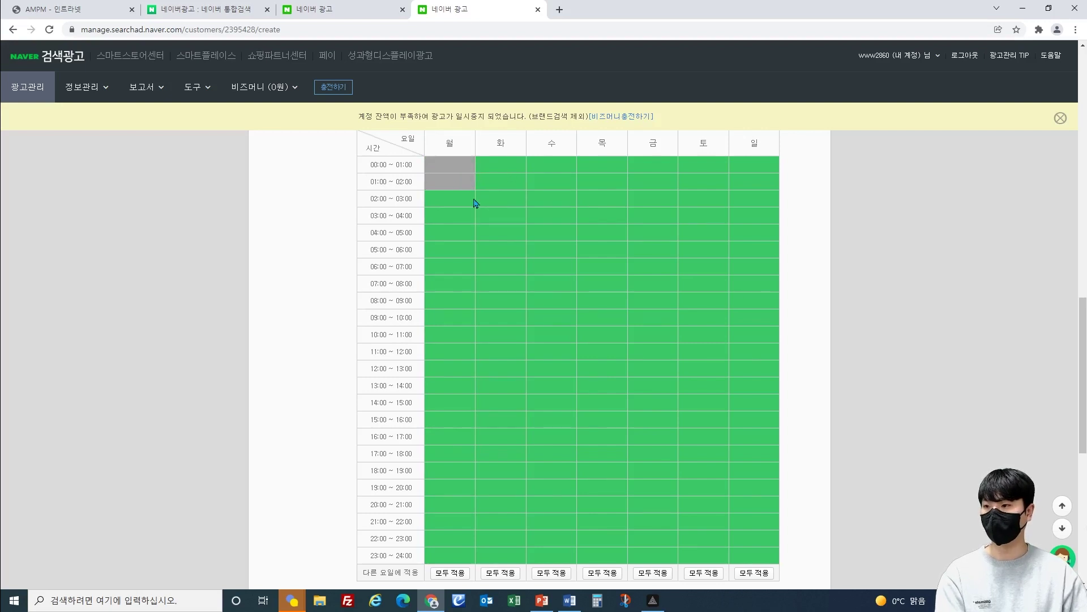
{"action": "left_click", "coordinate": [420, 165]}
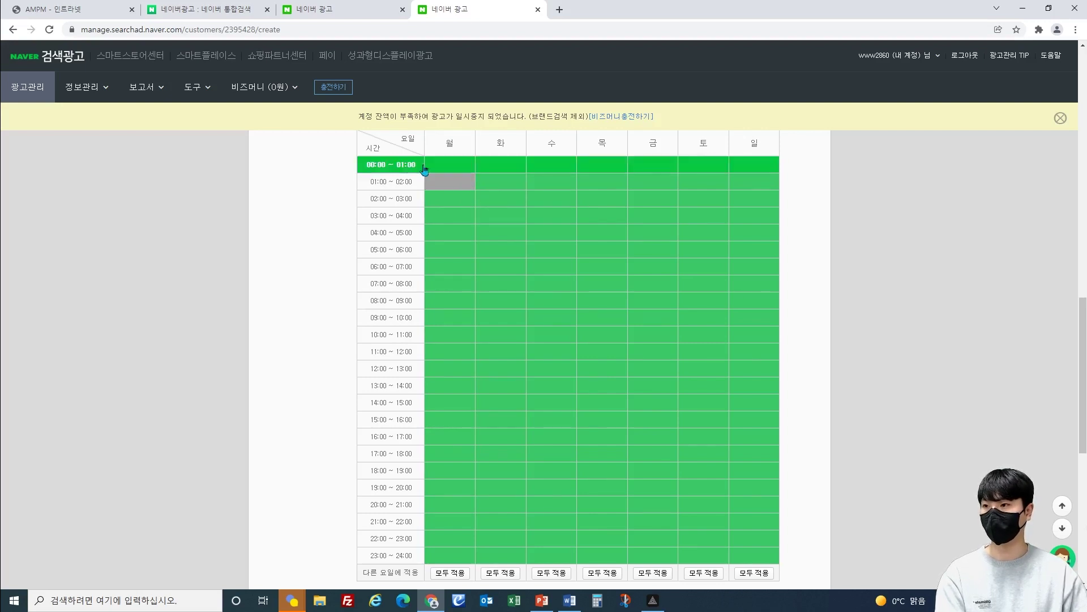
{"action": "left_click", "coordinate": [453, 165]}
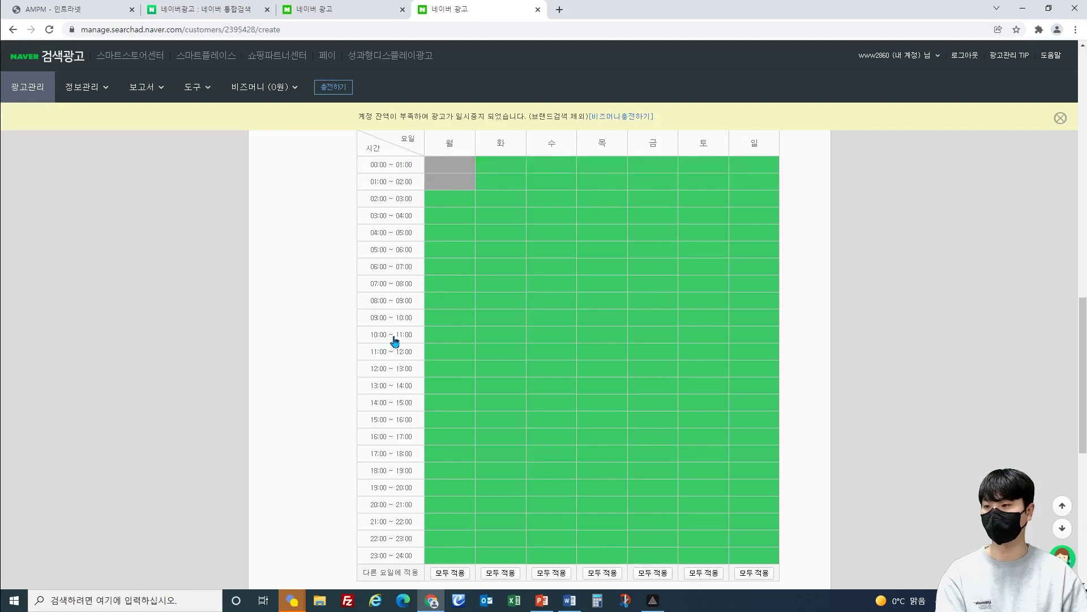
Turn off exposure on Tuesday and Wednesday from 00:00 to 02:00 and apply Wednesday's schedule to all other days (모두 적용).
{"action": "left_click", "coordinate": [502, 165]}
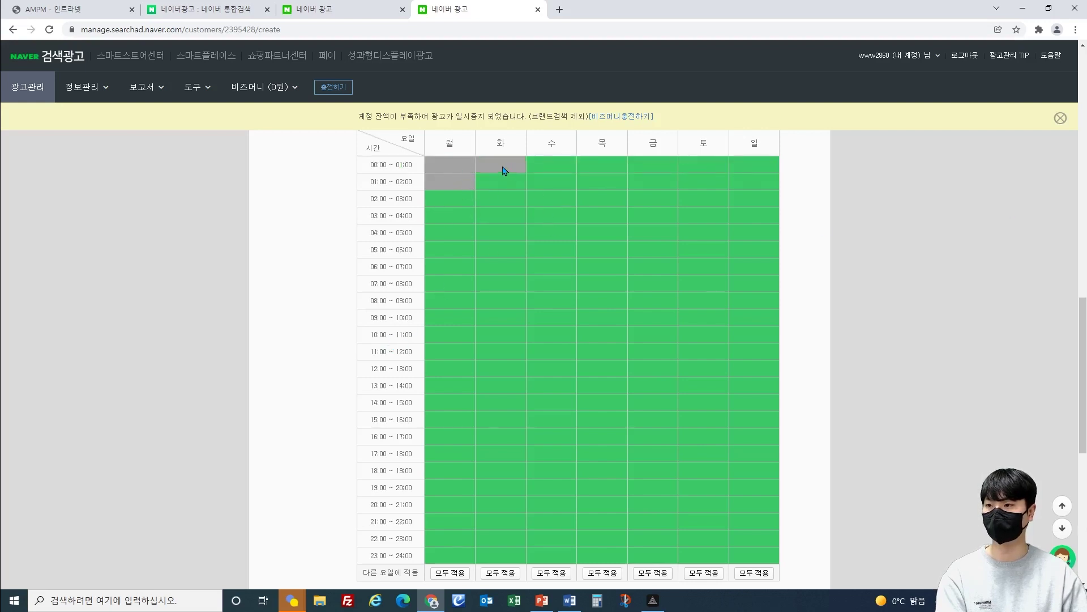
{"action": "left_click", "coordinate": [508, 181]}
{"action": "left_click", "coordinate": [565, 167]}
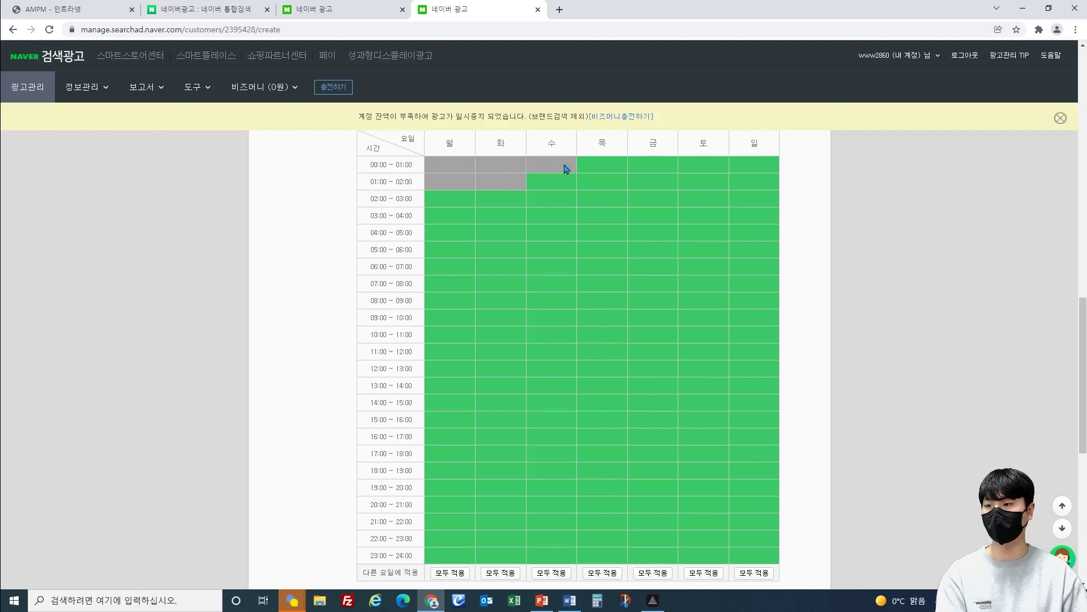
{"action": "left_click", "coordinate": [566, 184]}
{"action": "scroll", "coordinate": [569, 473], "scroll_direction": "down", "scroll_amount": 2}
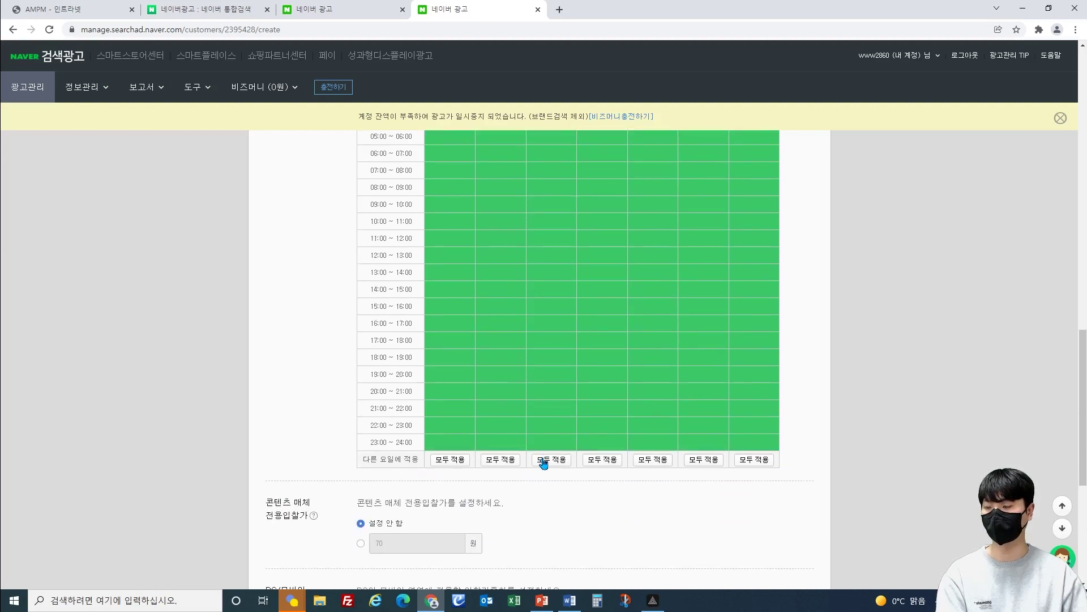
{"action": "left_click", "coordinate": [546, 469]}
{"action": "scroll", "coordinate": [563, 459], "scroll_direction": "up", "scroll_amount": 3}
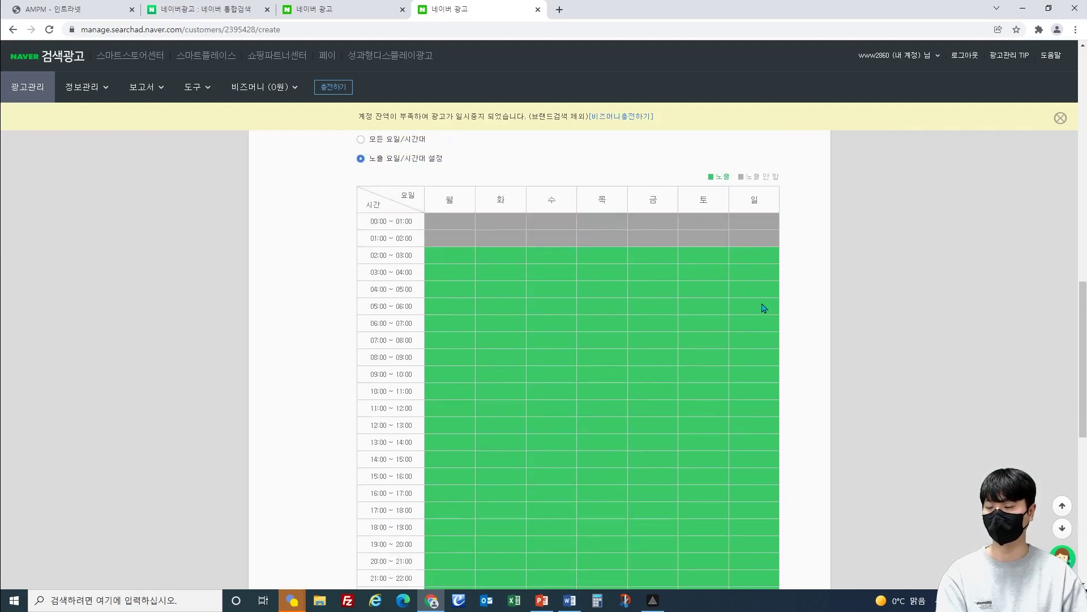
Set the exposure schedule back to all days and times (모든 요일/시간대) and review the advanced options.
{"action": "scroll", "coordinate": [708, 374], "scroll_direction": "up", "scroll_amount": 2}
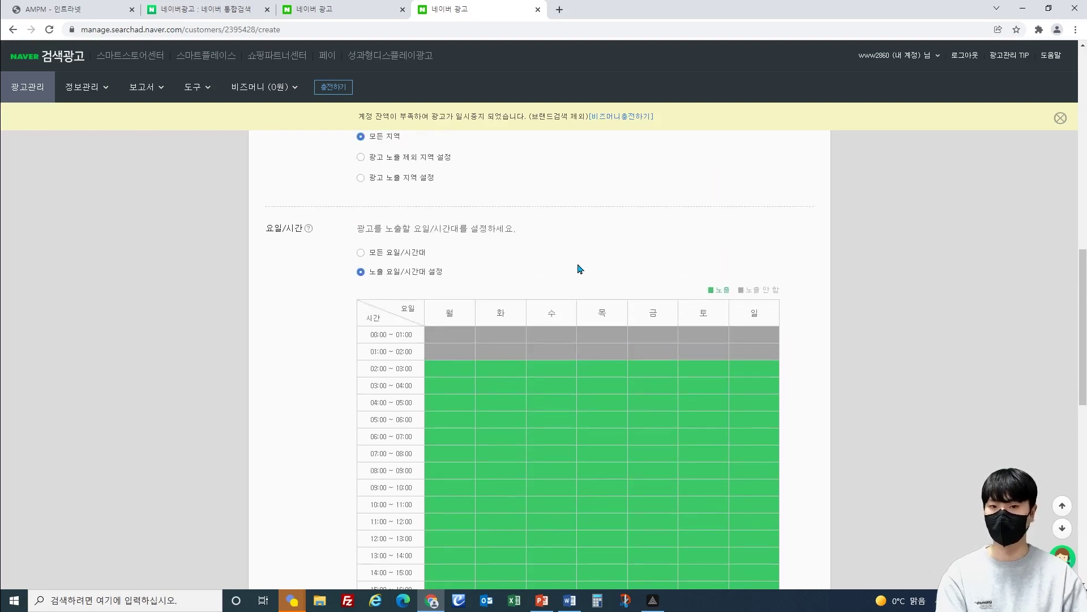
{"action": "left_click", "coordinate": [361, 252]}
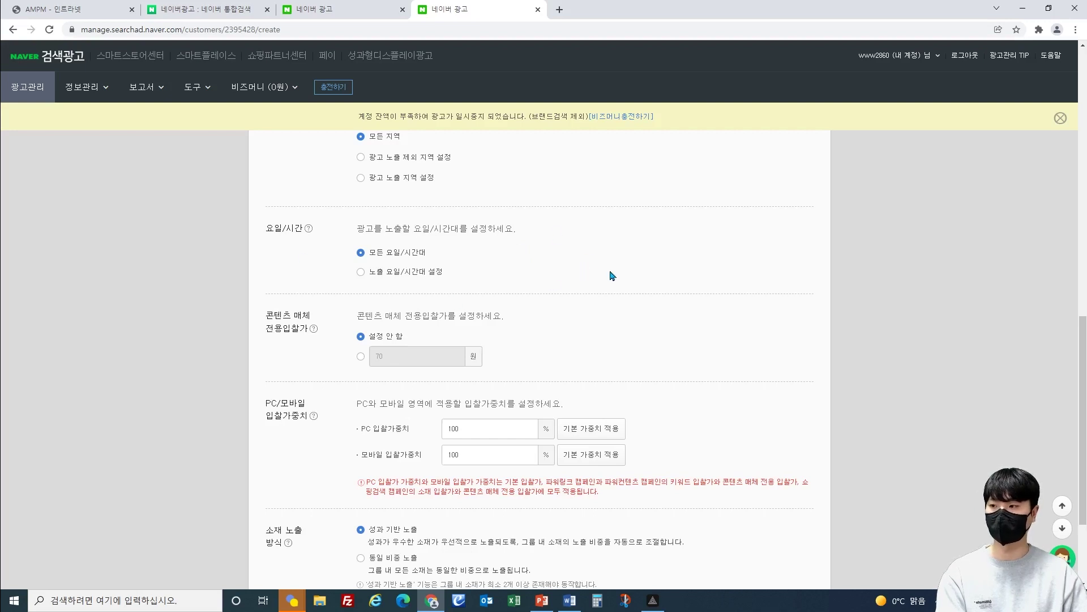
{"action": "scroll", "coordinate": [320, 311], "scroll_direction": "down", "scroll_amount": 2}
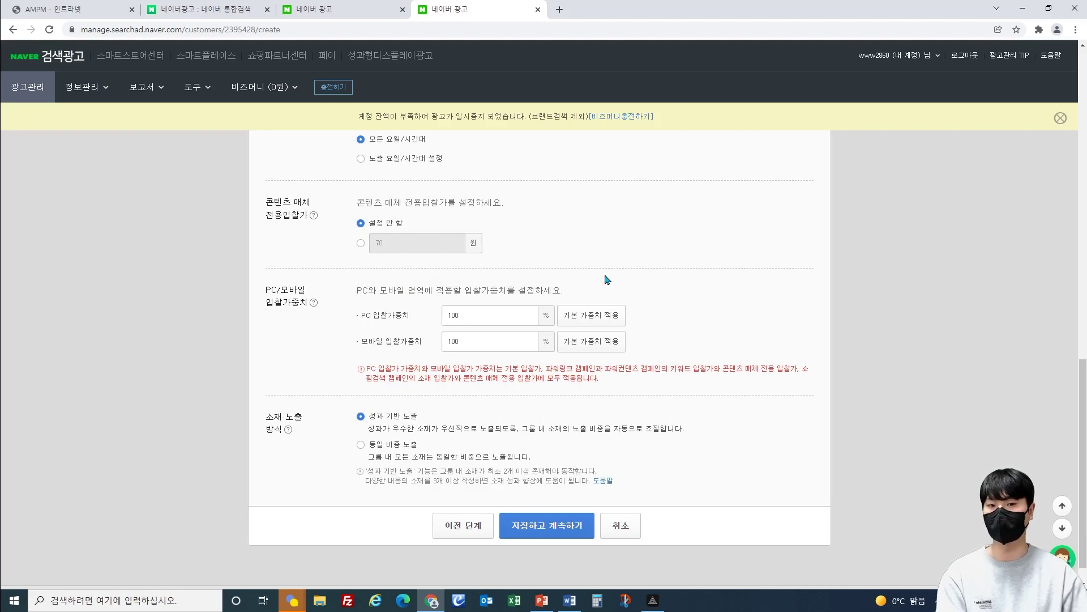
{"action": "scroll", "coordinate": [606, 281], "scroll_direction": "up", "scroll_amount": 10}
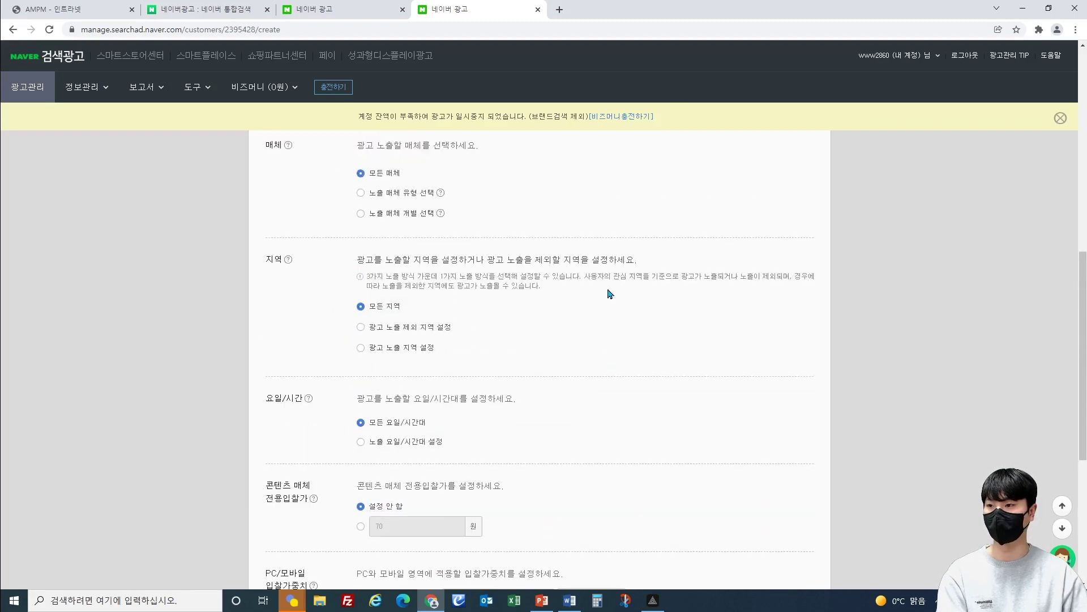
Try excluding partner media (파트너 매체) under 노출 매체 유형 선택, include them again and return the media setting to 모든 매체.
{"action": "left_click", "coordinate": [360, 440]}
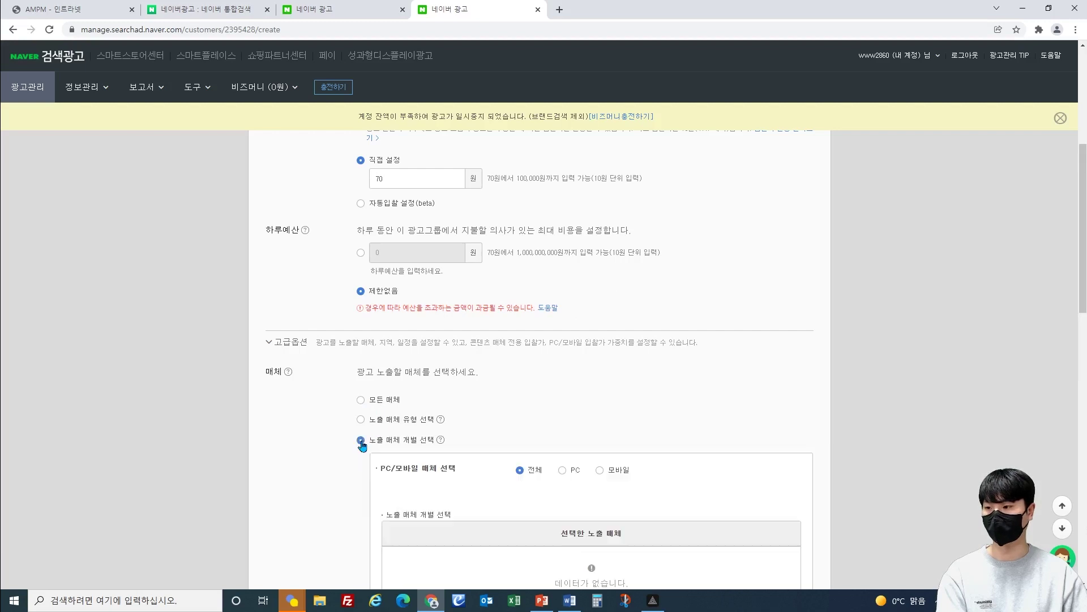
{"action": "left_click", "coordinate": [360, 420]}
{"action": "scroll", "coordinate": [358, 423], "scroll_direction": "down", "scroll_amount": 3}
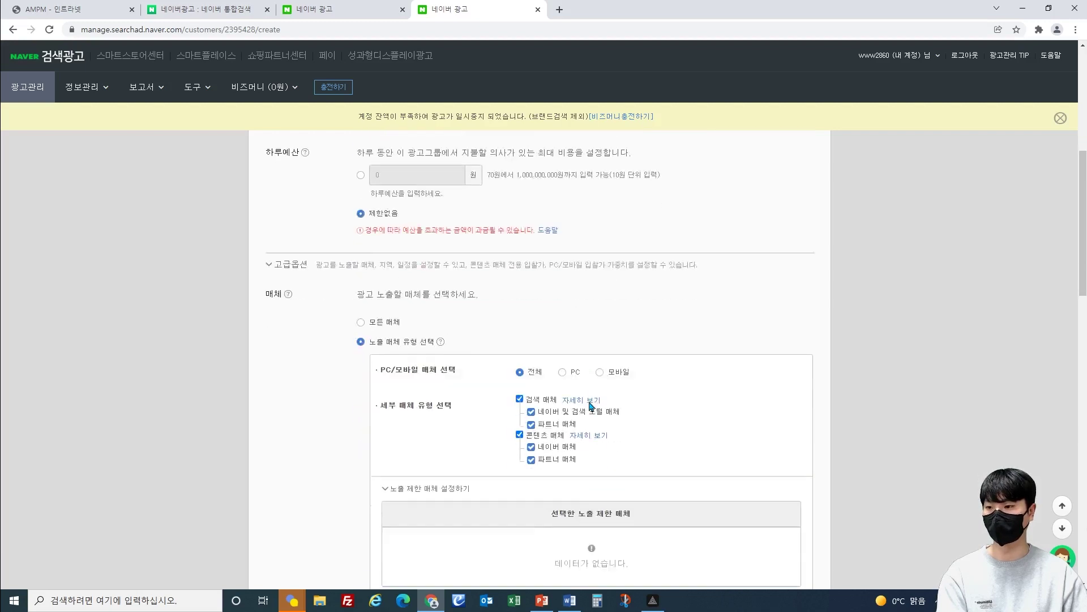
{"action": "left_click", "coordinate": [531, 367]}
{"action": "left_click", "coordinate": [532, 367]}
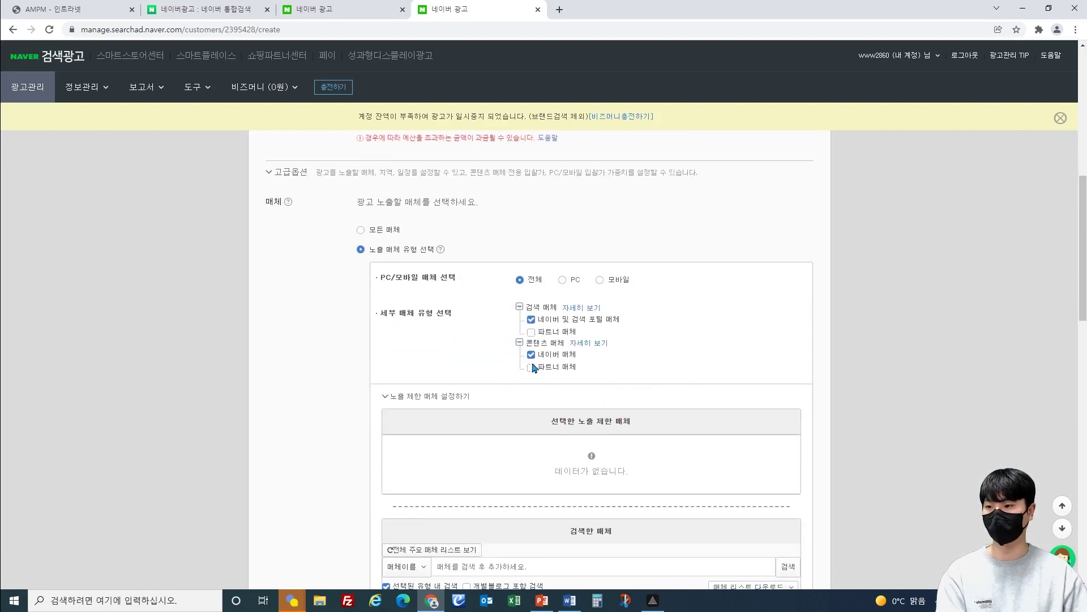
{"action": "scroll", "coordinate": [431, 308], "scroll_direction": "up", "scroll_amount": 1}
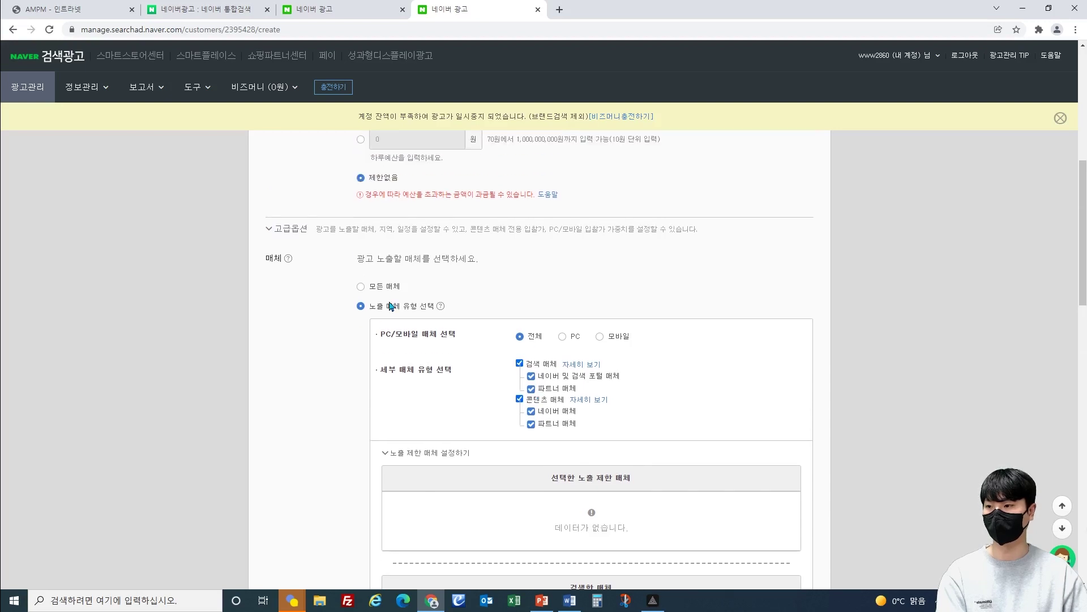
{"action": "left_click", "coordinate": [360, 286]}
Set the mobile bid weight (모바일 입찰가중치) to 150% and the PC bid weight (PC 입찰가중치) to 50%.
{"action": "scroll", "coordinate": [447, 368], "scroll_direction": "down", "scroll_amount": 8}
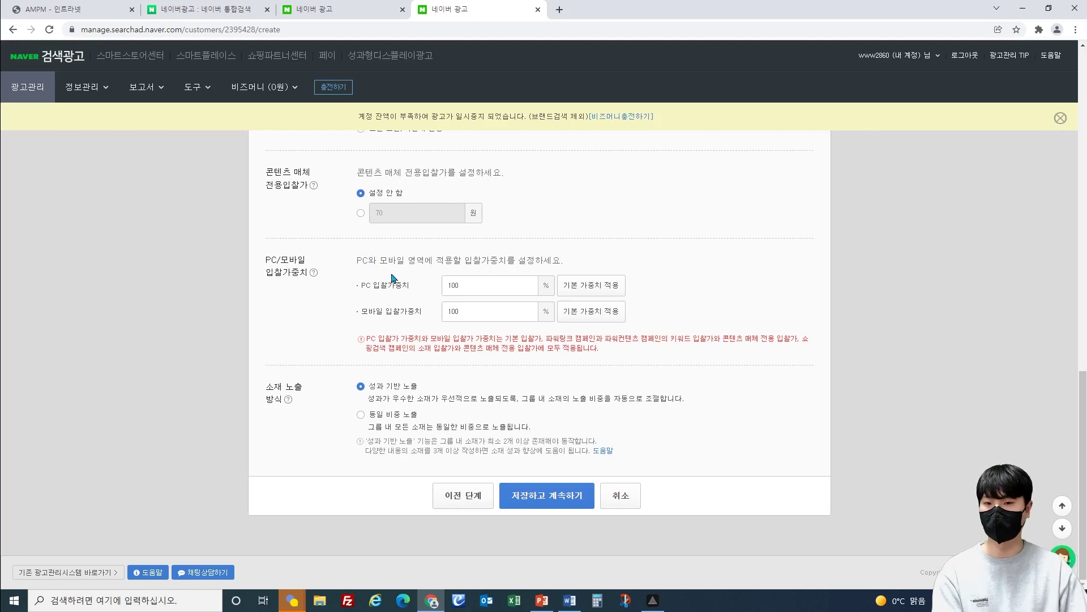
{"action": "left_click", "coordinate": [490, 310]}
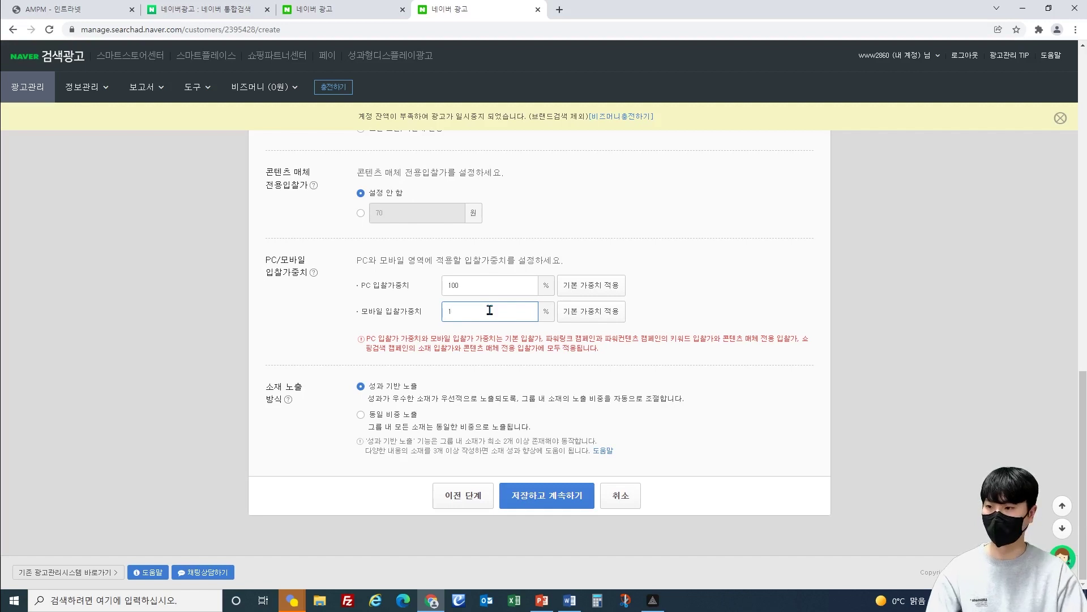
{"action": "double_click", "coordinate": [483, 284]}
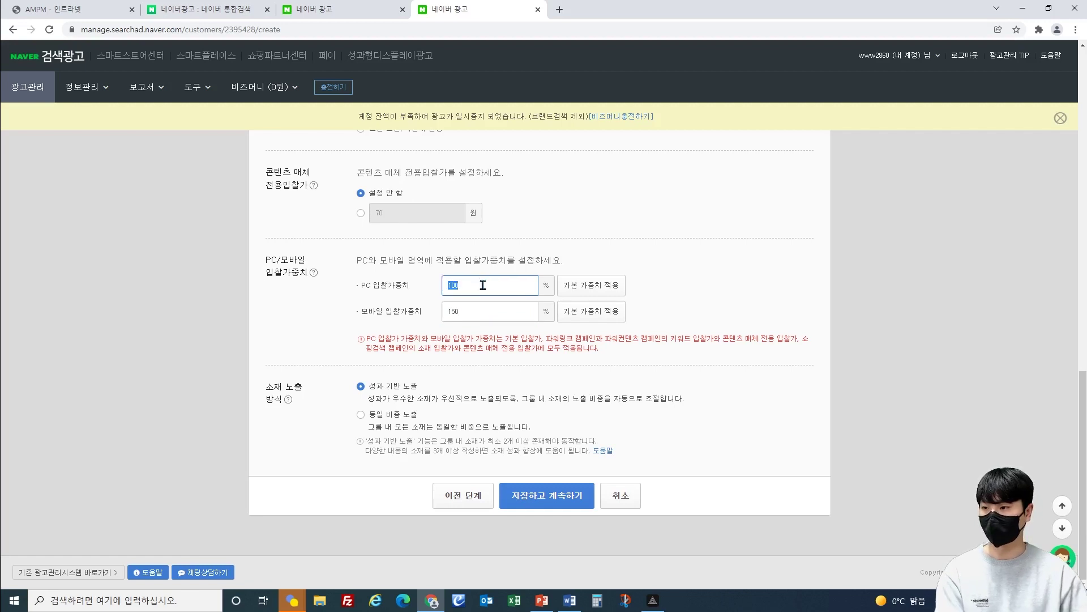
{"action": "type", "text": "50"}
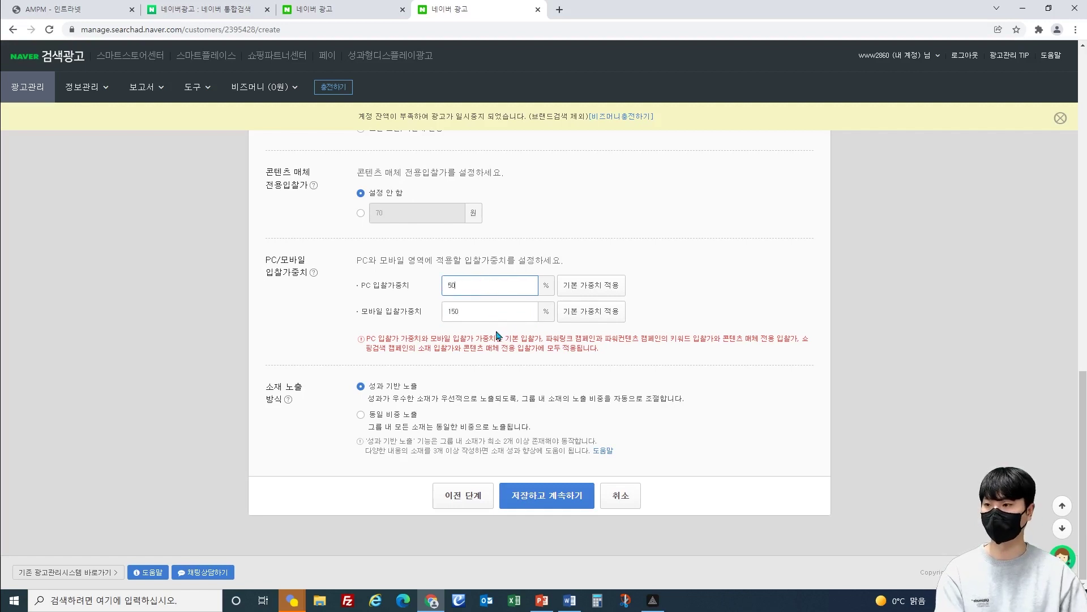
Set the mobile and PC bid weights (입찰가중치) back to 100% each and save the ad group to continue.
{"action": "left_click", "coordinate": [499, 304]}
{"action": "left_click", "coordinate": [501, 283]}
{"action": "left_click", "coordinate": [500, 311]}
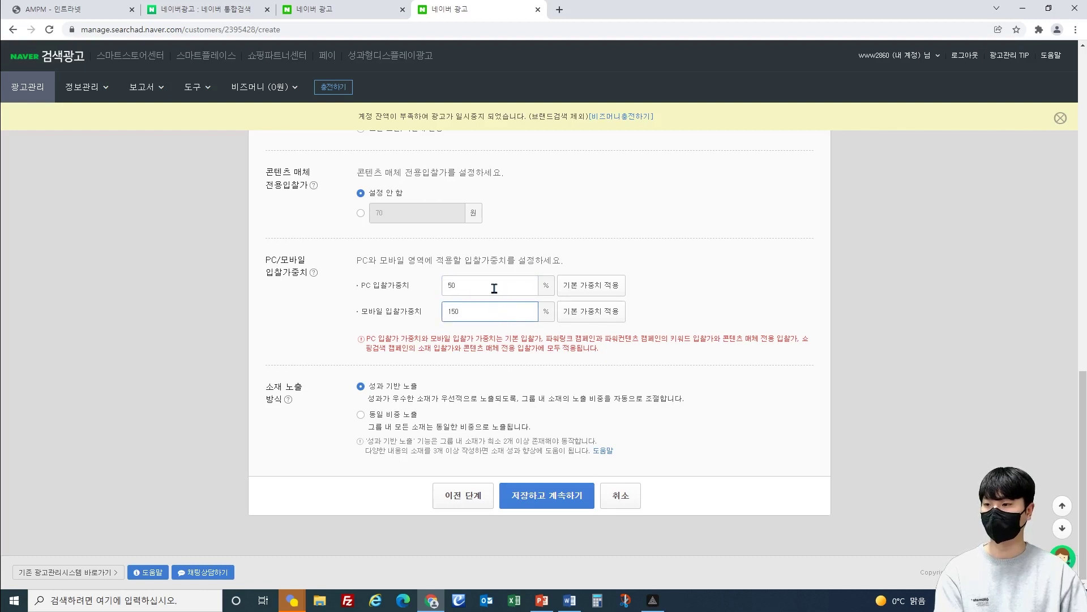
{"action": "left_click", "coordinate": [492, 287]}
{"action": "left_click", "coordinate": [498, 311]}
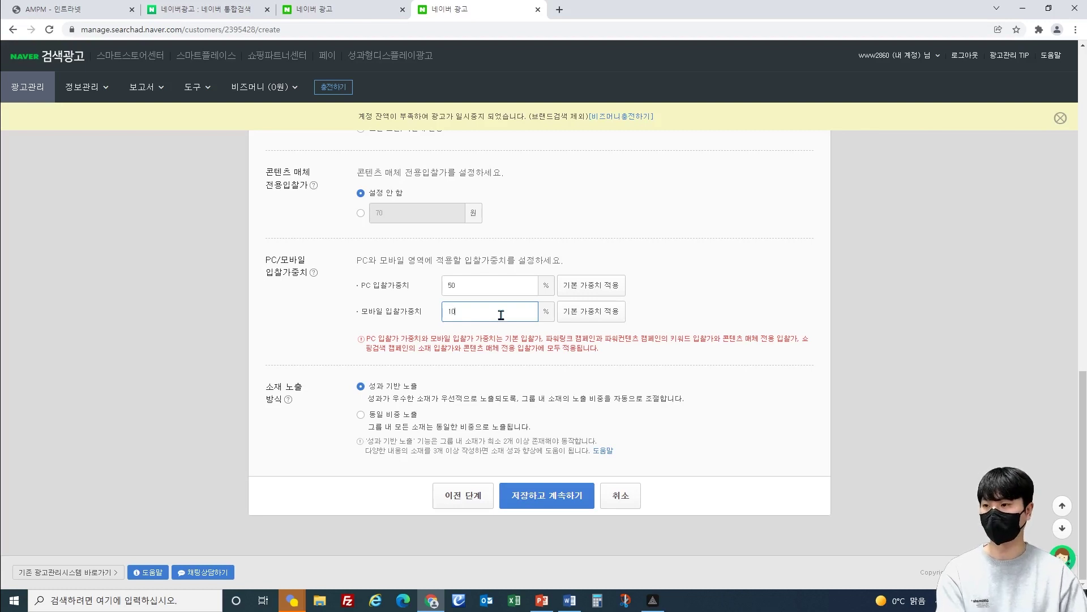
{"action": "left_click", "coordinate": [479, 287]}
{"action": "key", "text": "BackSpace"}
{"action": "key", "text": "BackSpace"}
{"action": "type", "text": "100"}
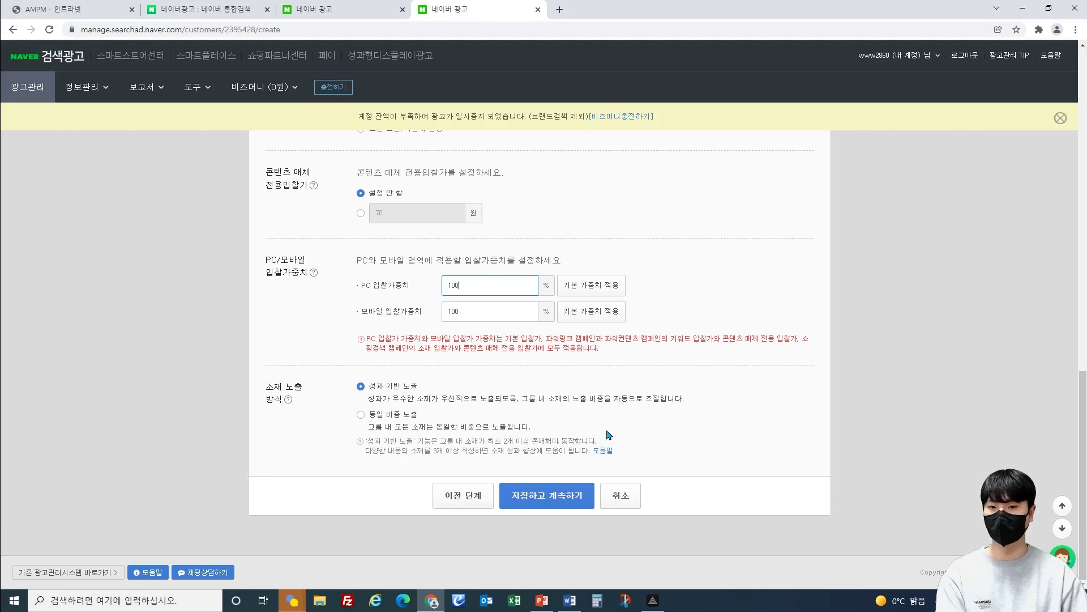
{"action": "left_click", "coordinate": [552, 498]}
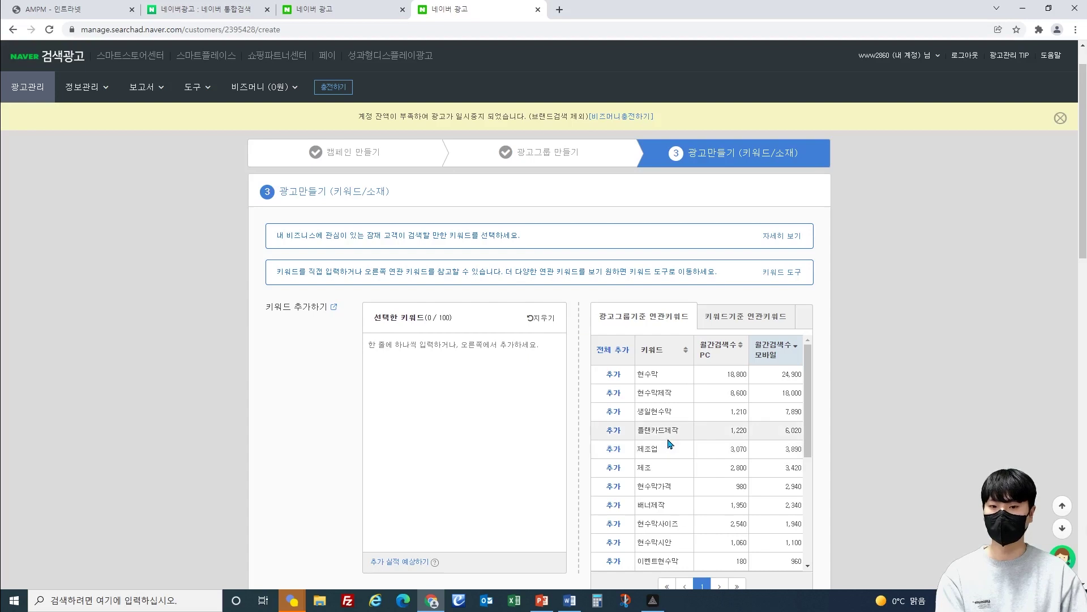
Enter 광고 as the first keyword in the selected keywords list (선택한 키워드).
{"action": "left_click", "coordinate": [463, 372]}
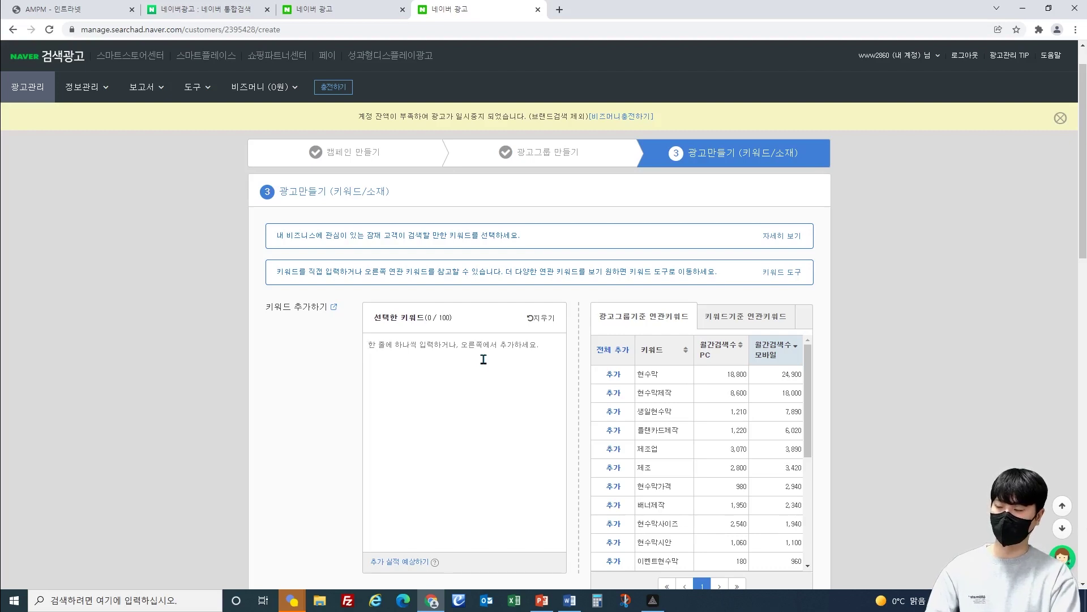
{"action": "type", "text": "광고"}
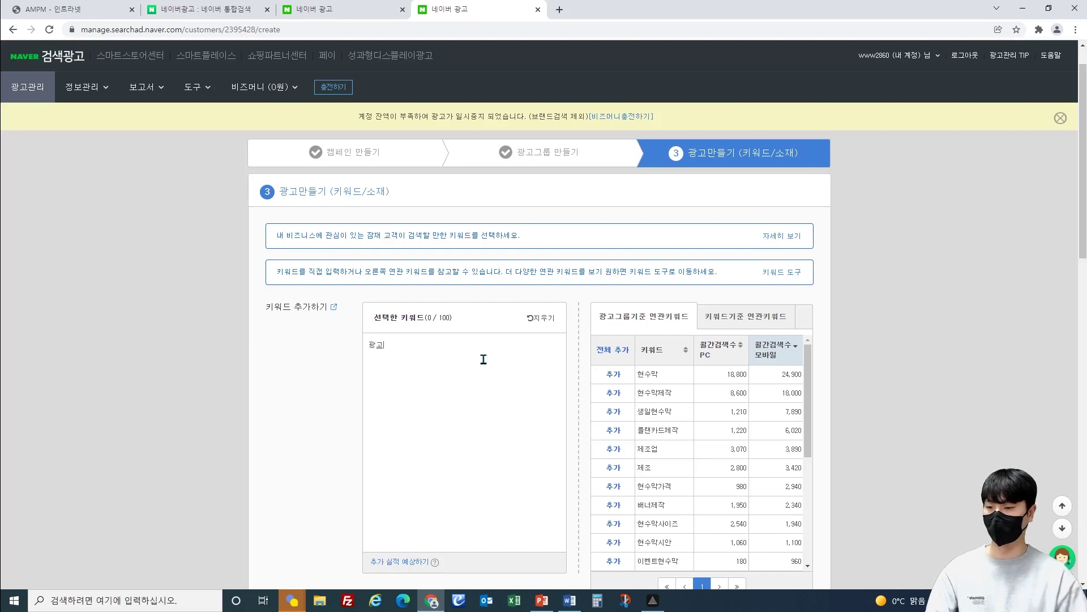
{"action": "scroll", "coordinate": [470, 396], "scroll_direction": "down", "scroll_amount": 2}
{"action": "scroll", "coordinate": [465, 340], "scroll_direction": "up", "scroll_amount": 1}
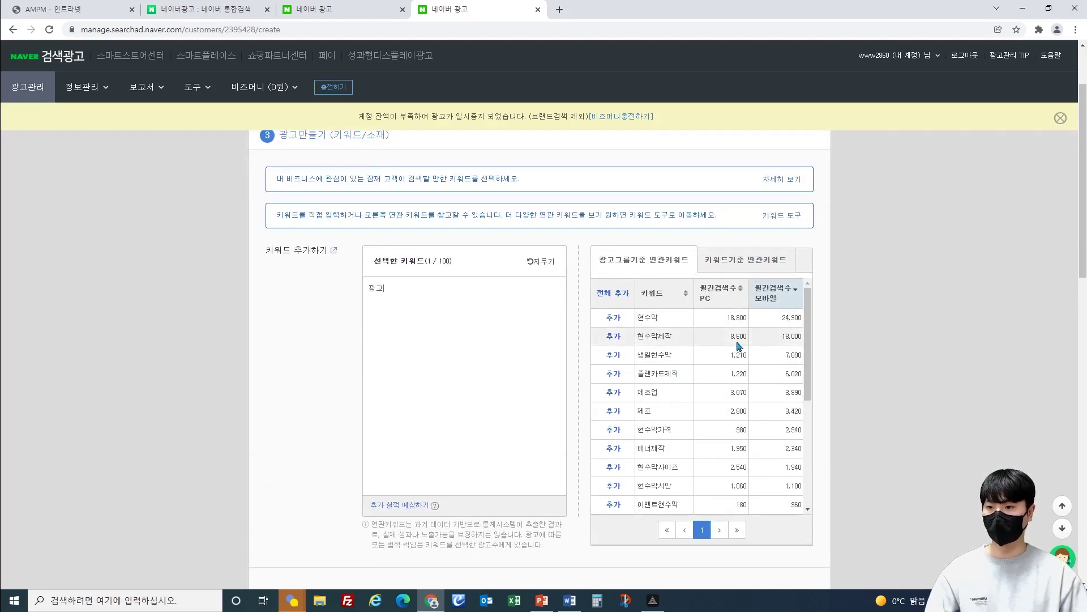
Look up keyword-based related keywords (키워드기준 연관키워드) for 광고 and add 검색광고마케터1급 to the selected keywords.
{"action": "left_click", "coordinate": [735, 259]}
{"action": "left_click", "coordinate": [703, 291]}
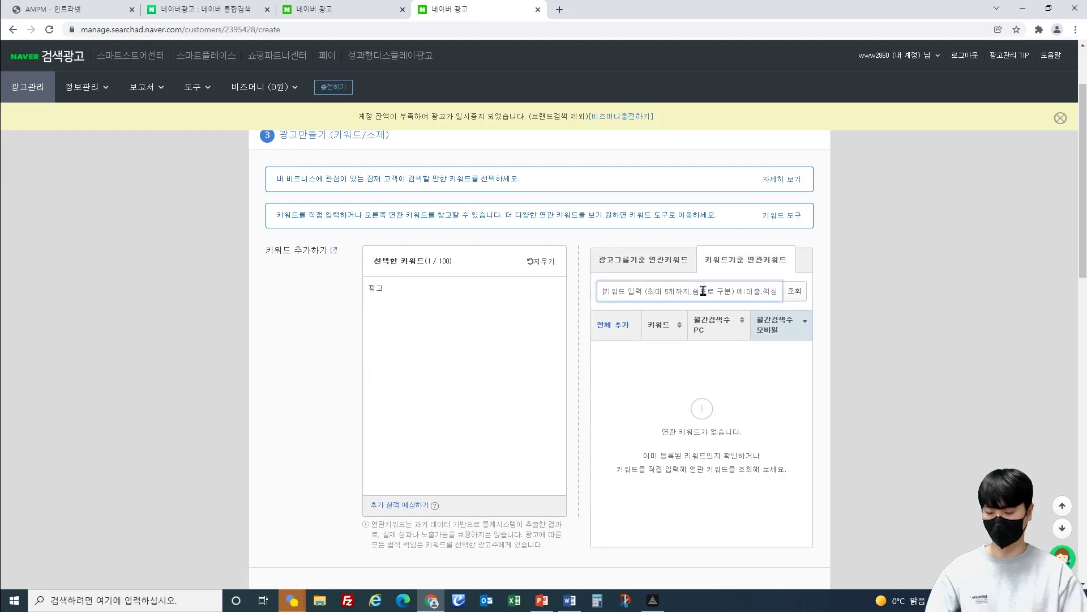
{"action": "type", "text": "광고"}
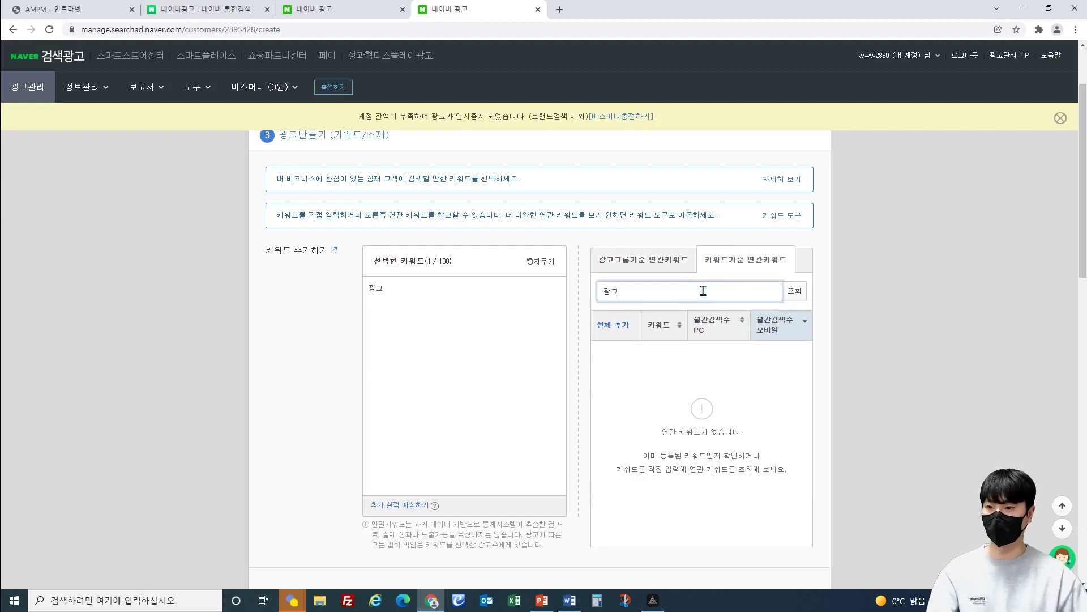
{"action": "left_click", "coordinate": [794, 291]}
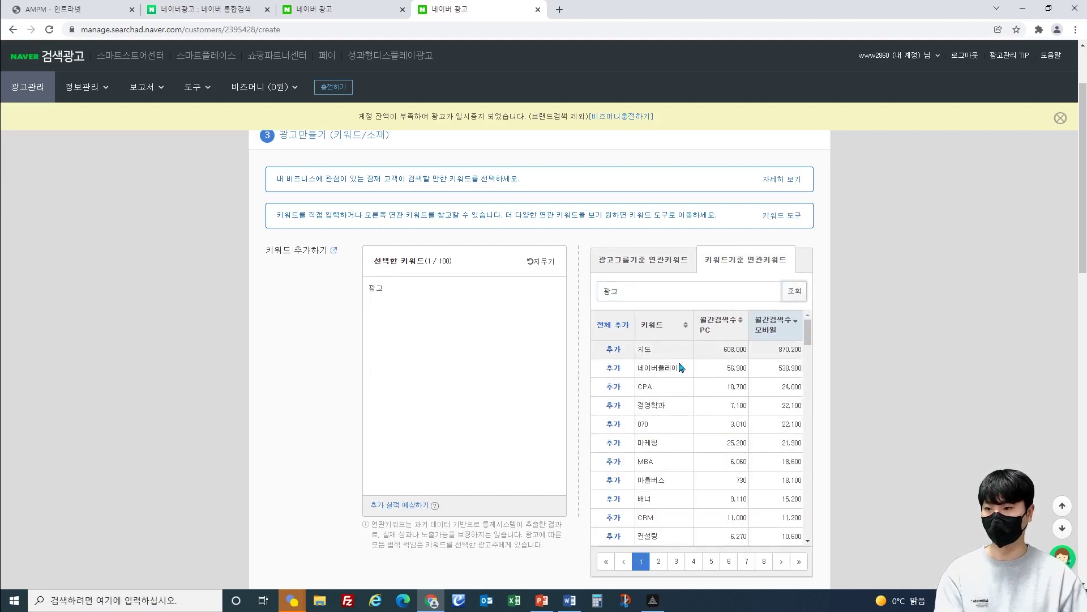
{"action": "scroll", "coordinate": [696, 396], "scroll_direction": "down", "scroll_amount": 3}
{"action": "scroll", "coordinate": [689, 464], "scroll_direction": "down", "scroll_amount": 2}
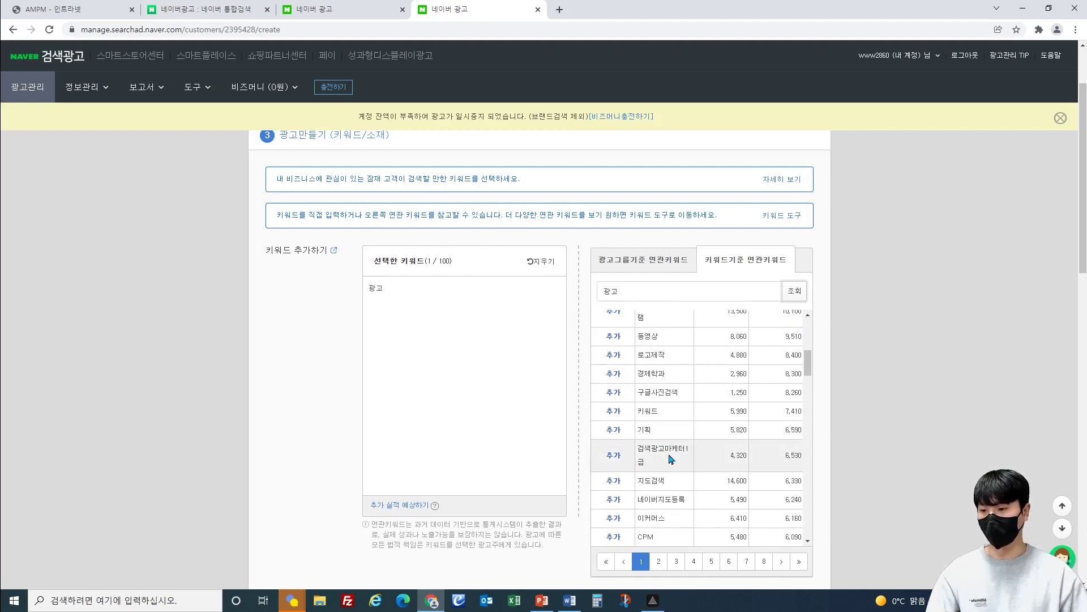
{"action": "left_click", "coordinate": [615, 454]}
{"action": "scroll", "coordinate": [461, 408], "scroll_direction": "down", "scroll_amount": 2}
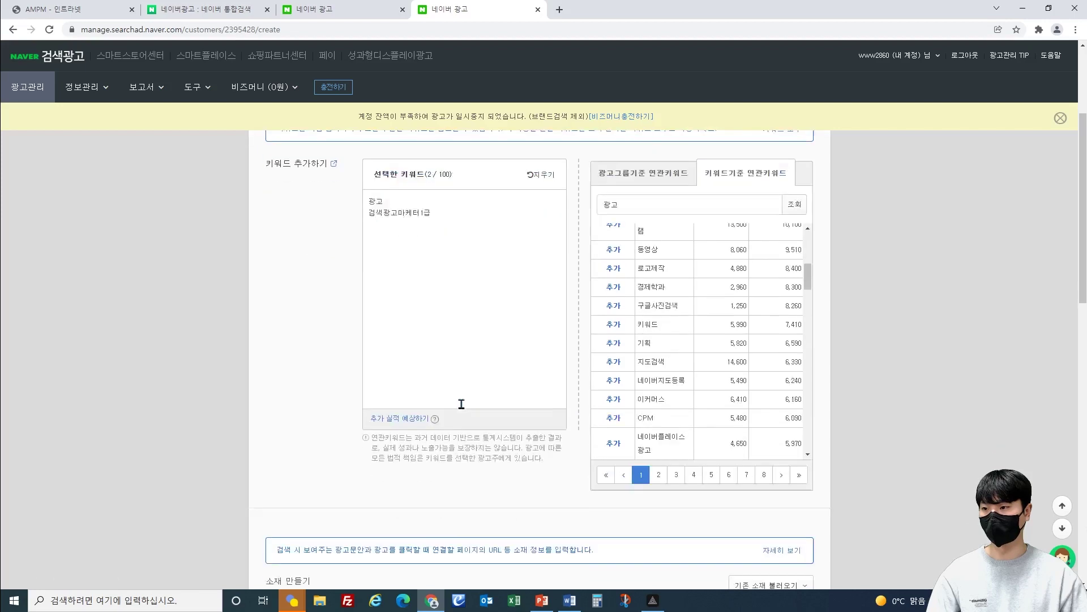
{"action": "scroll", "coordinate": [487, 435], "scroll_direction": "up", "scroll_amount": 3}
Enter ampm글로벌 as the ad creative's title (제목).
{"action": "scroll", "coordinate": [487, 436], "scroll_direction": "down", "scroll_amount": 8}
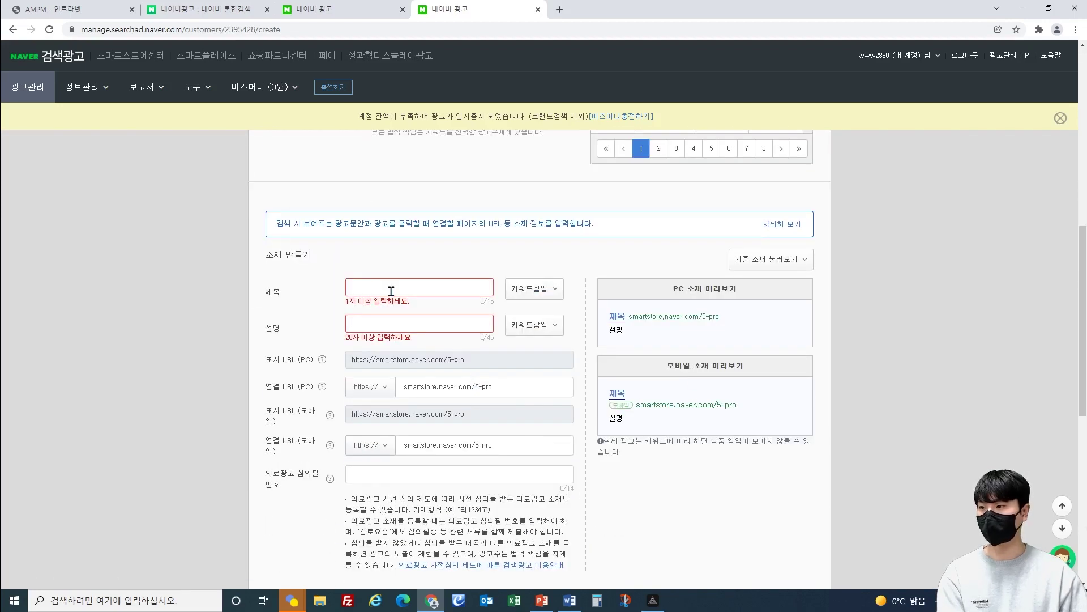
{"action": "left_click", "coordinate": [390, 291]}
{"action": "left_click", "coordinate": [425, 324]}
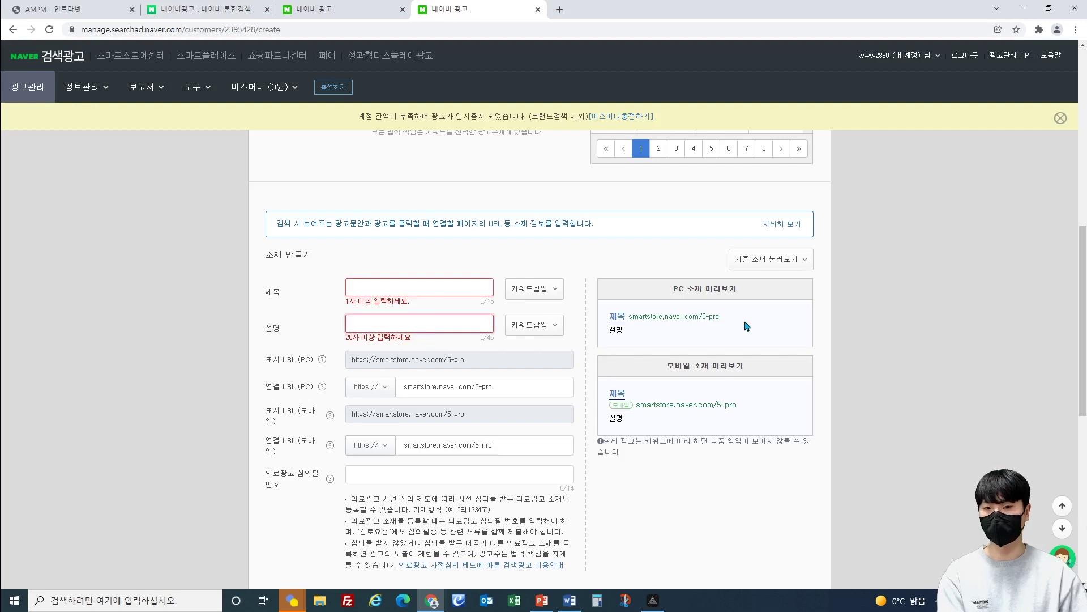
{"action": "left_click", "coordinate": [444, 284]}
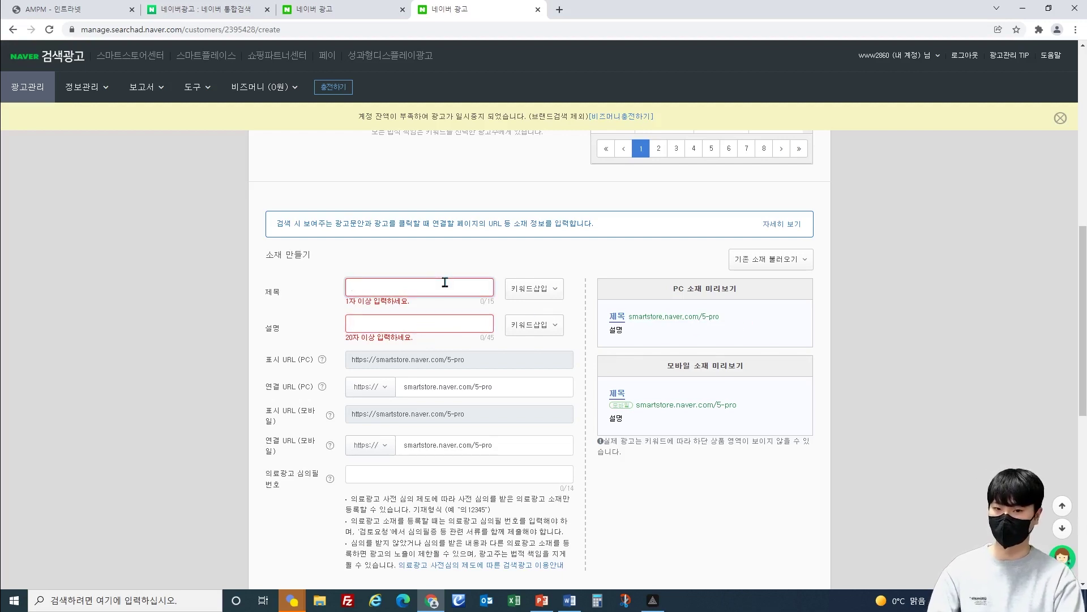
{"action": "type", "text": "므"}
{"action": "key", "text": "BackSpace"}
{"action": "key", "text": "Hangul"}
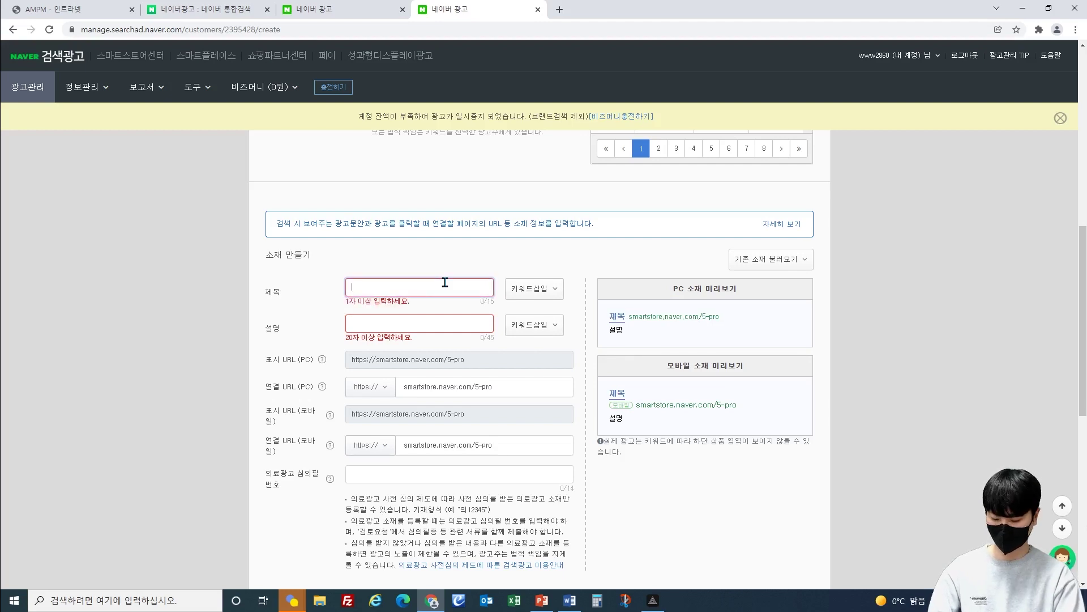
{"action": "type", "text": "ampm"}
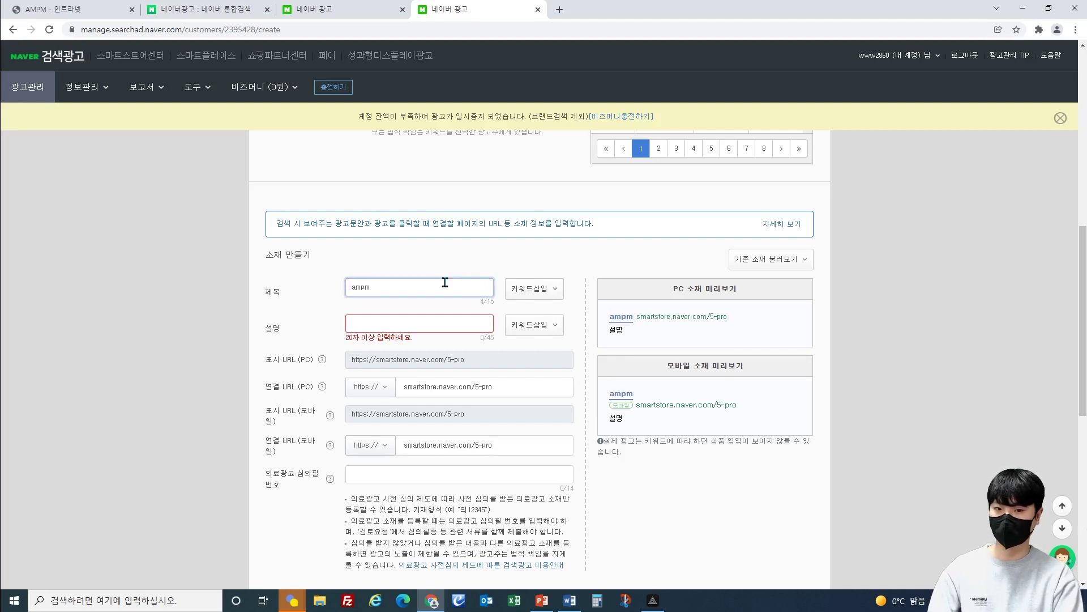
{"action": "type", "text": "글롬"}
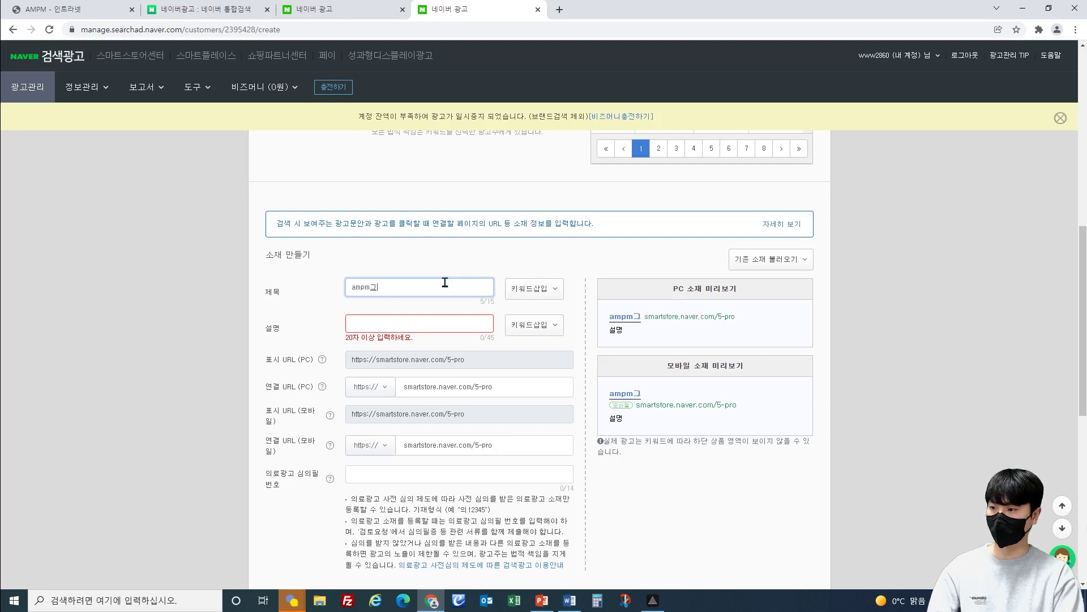
{"action": "type", "text": "벌"}
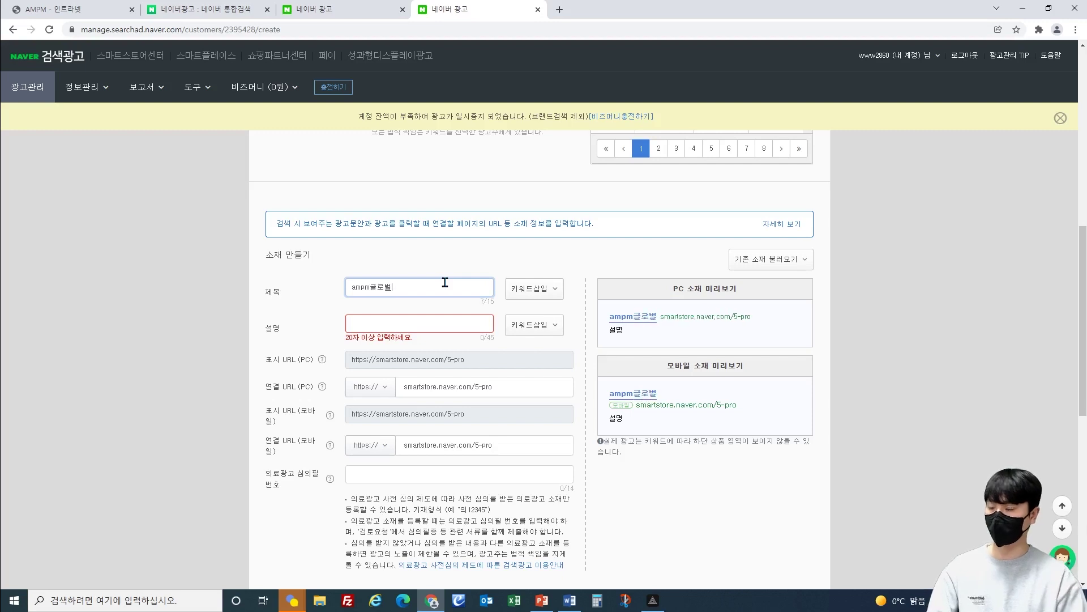
Enter 온라인디지털마케팅, 네이버 공식대행사 as the ad creative's description (설명).
{"action": "left_click", "coordinate": [447, 321]}
{"action": "type", "text": "온라인마케"}
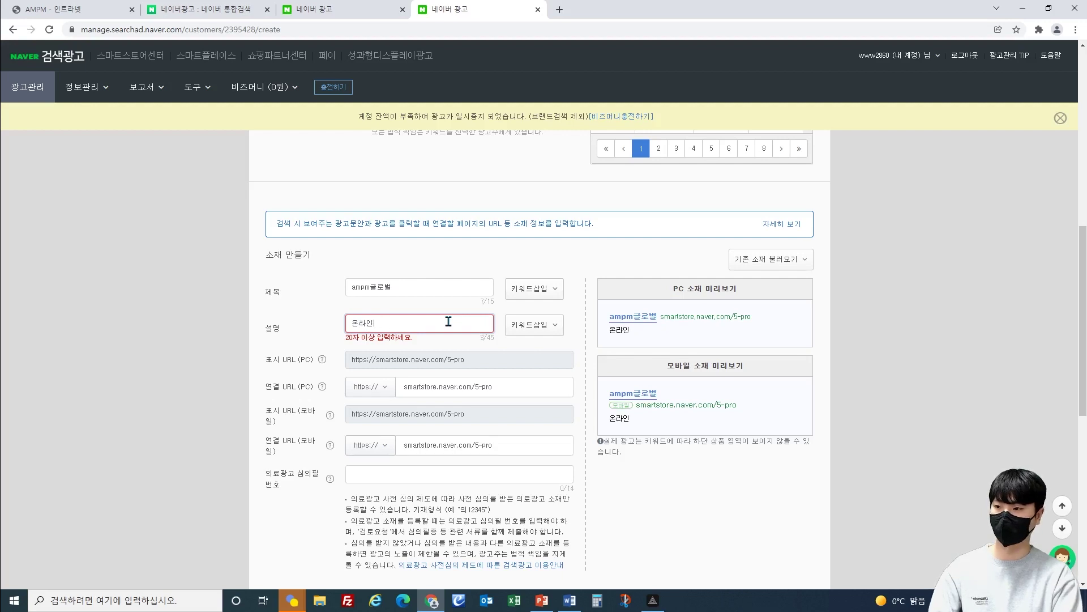
{"action": "key", "text": "BackSpace"}
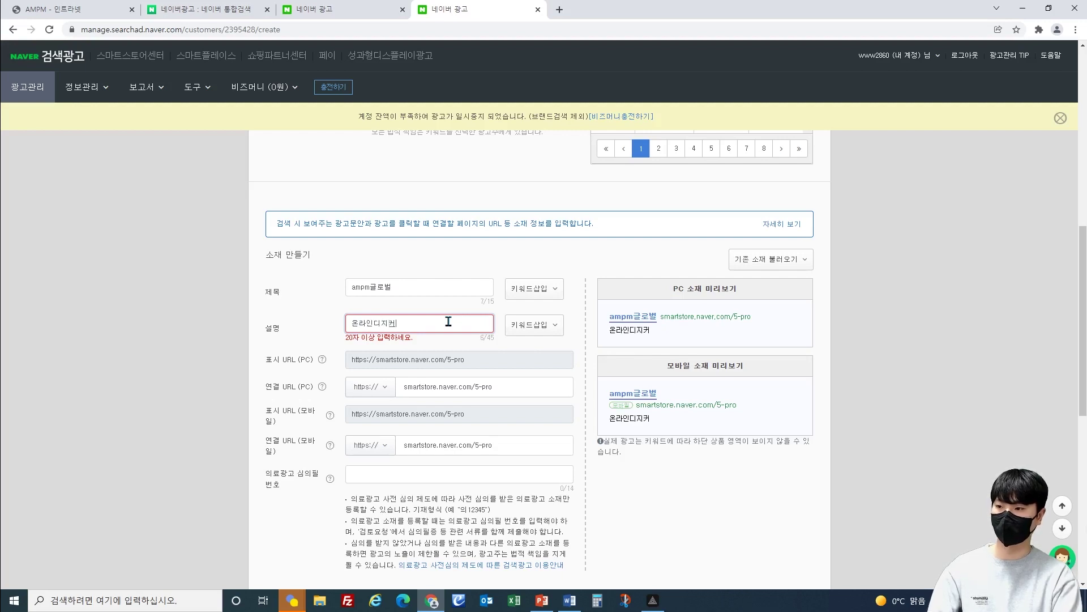
{"action": "type", "text": "인디지털마케"}
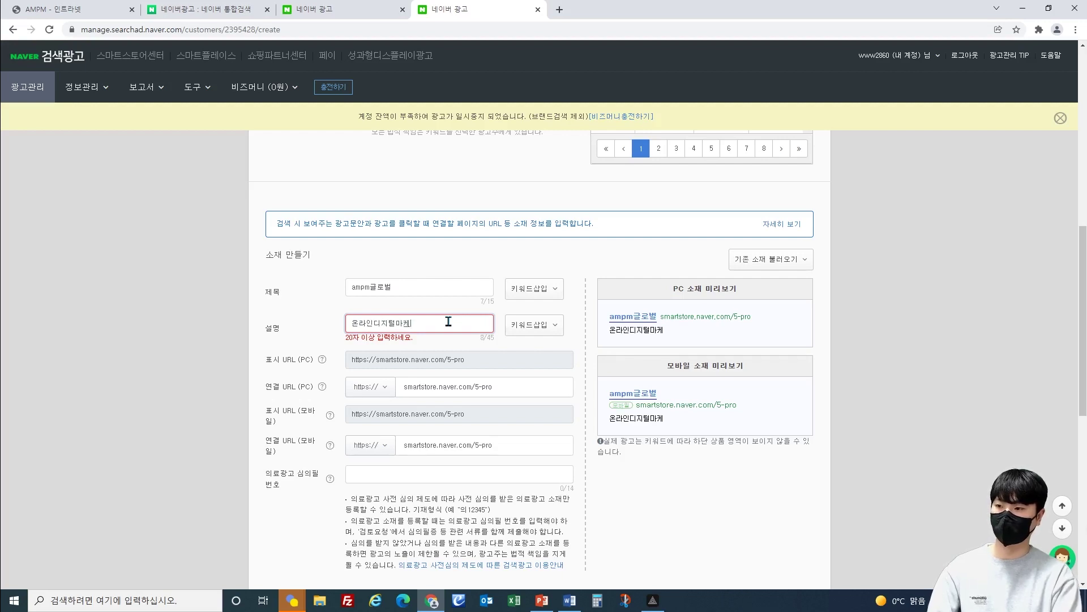
{"action": "type", "text": "팅, 네이"}
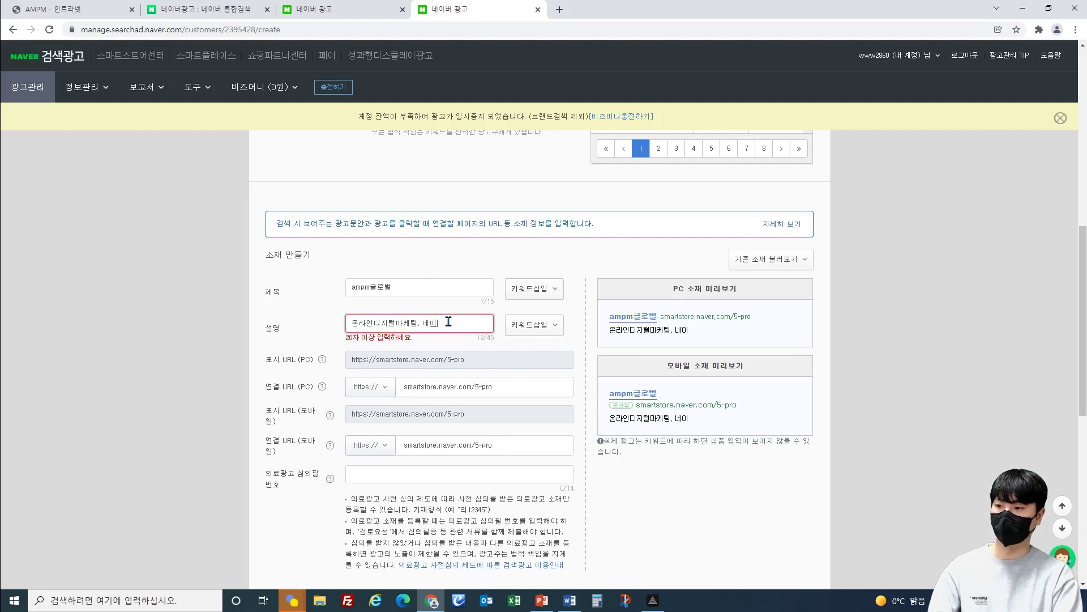
{"action": "type", "text": "버 공식"}
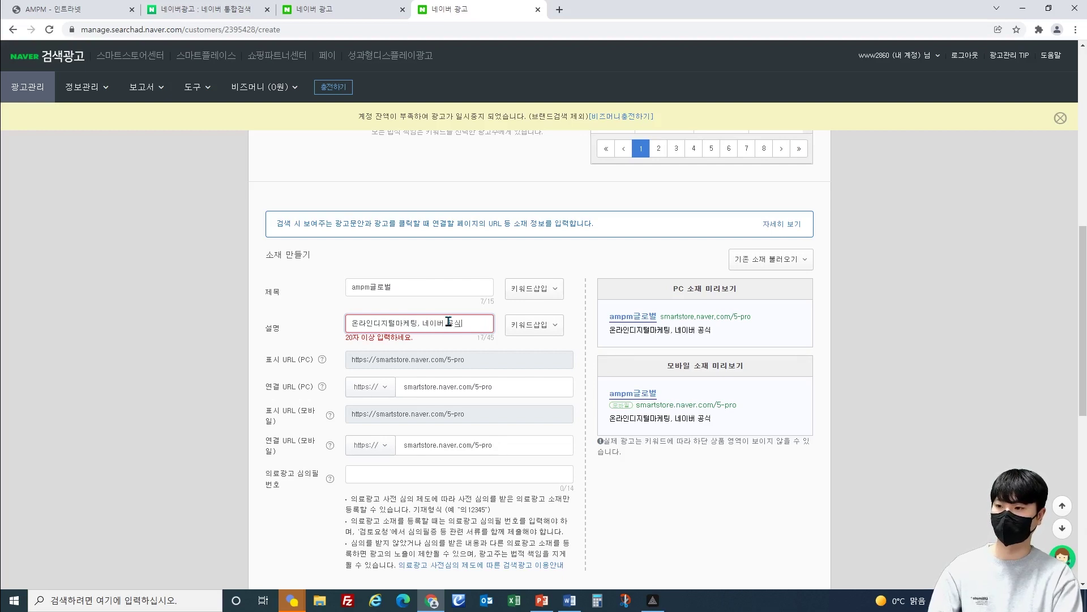
{"action": "type", "text": "대행사"}
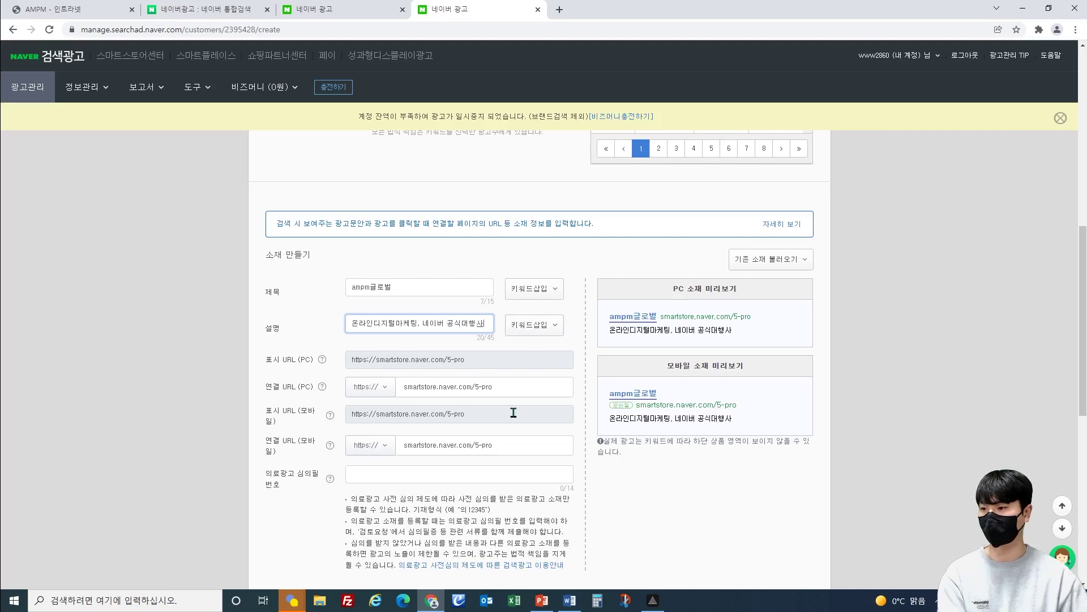
{"action": "scroll", "coordinate": [543, 497], "scroll_direction": "down", "scroll_amount": 1}
{"action": "scroll", "coordinate": [521, 434], "scroll_direction": "up", "scroll_amount": 1}
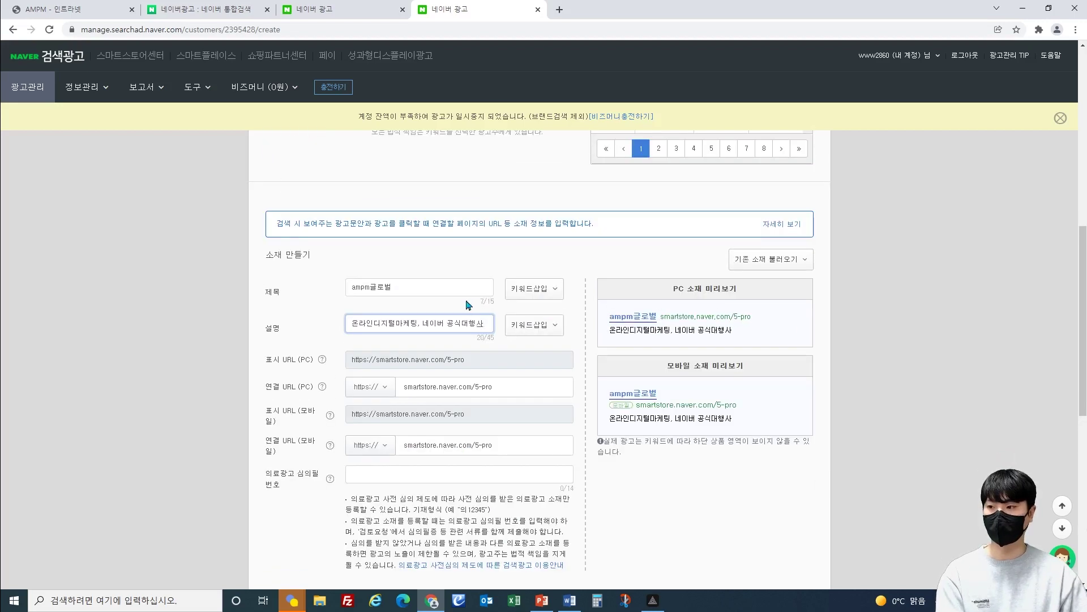
Answer the review request (검토 요청) with 아니오, create the ad and accept the notice about wording that needs explanation.
{"action": "scroll", "coordinate": [517, 310], "scroll_direction": "down", "scroll_amount": 3}
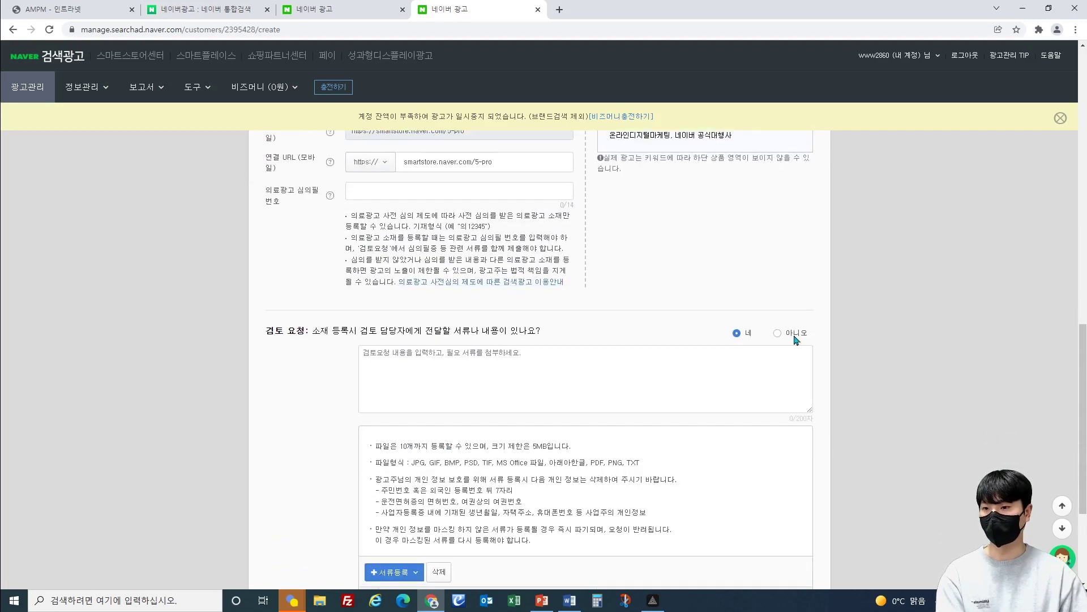
{"action": "left_click", "coordinate": [780, 336]}
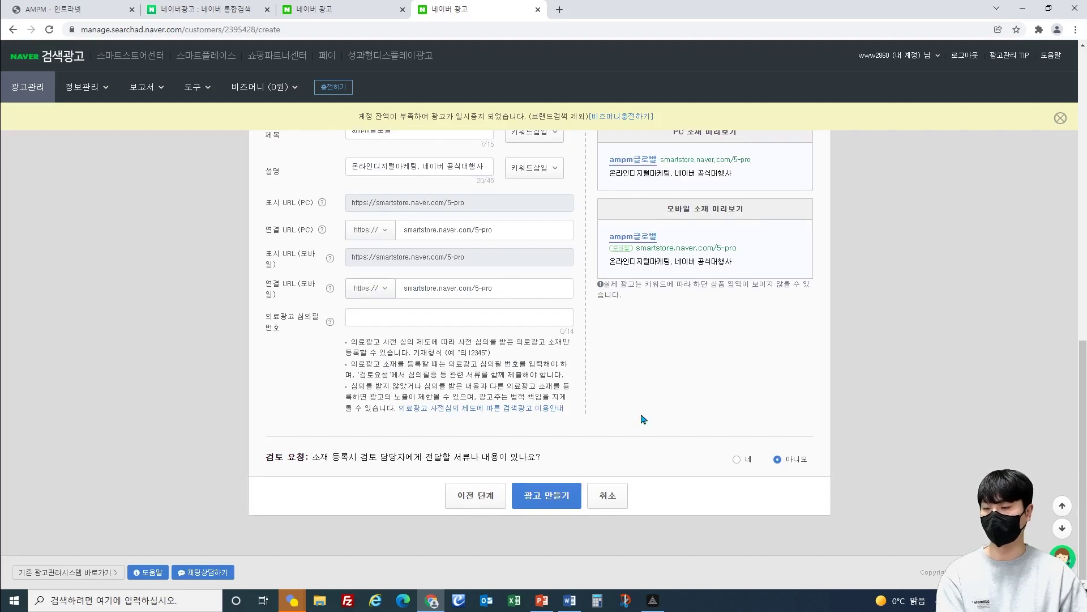
{"action": "left_click", "coordinate": [546, 503]}
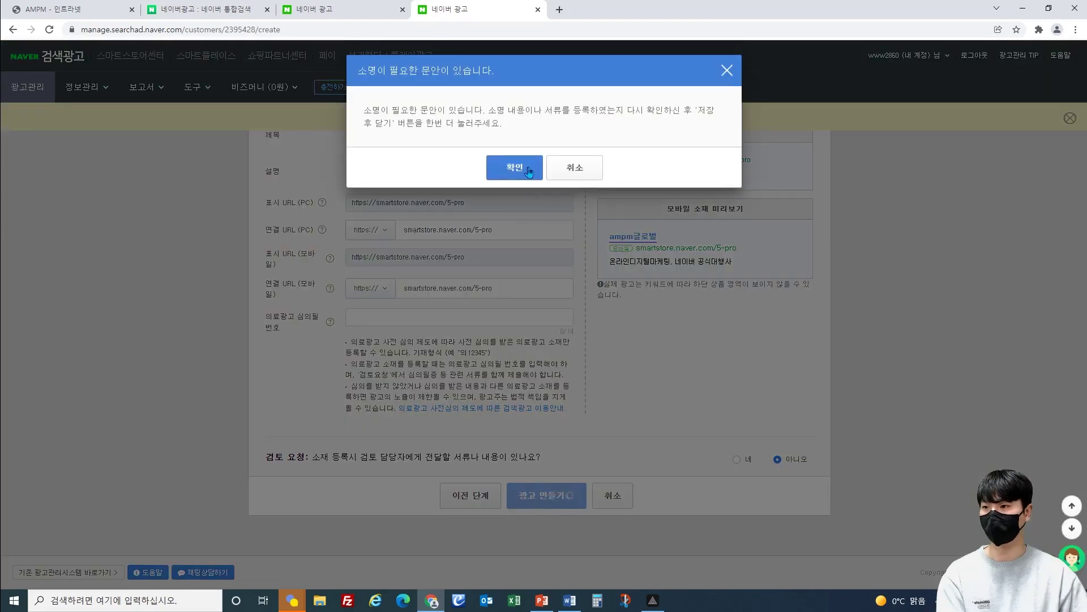
{"action": "left_click", "coordinate": [524, 168]}
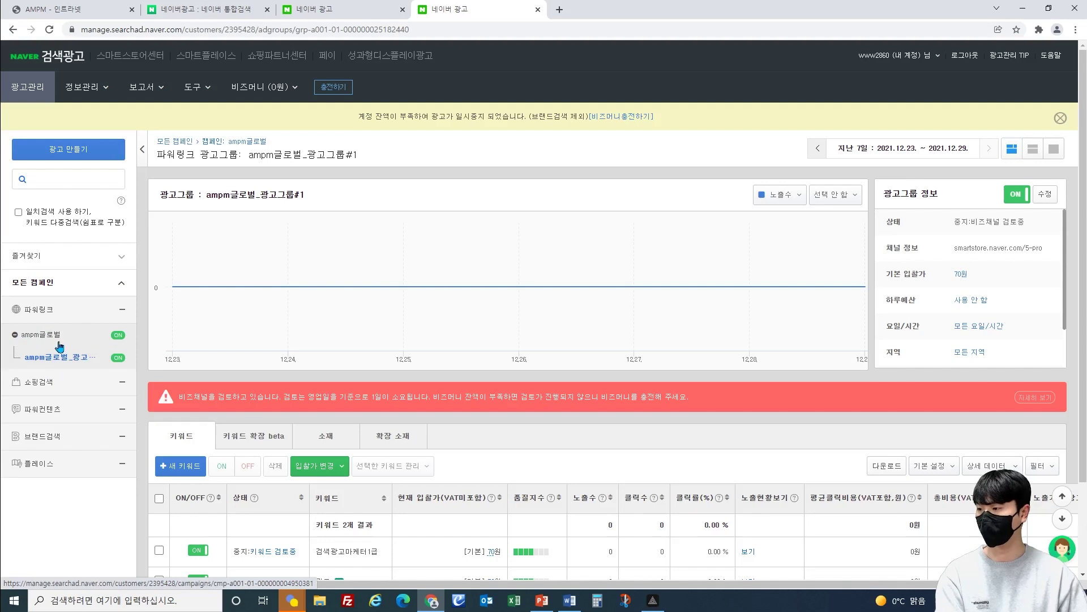
Open the ampm글로벌 campaign and view its ad group list.
{"action": "left_click", "coordinate": [41, 341]}
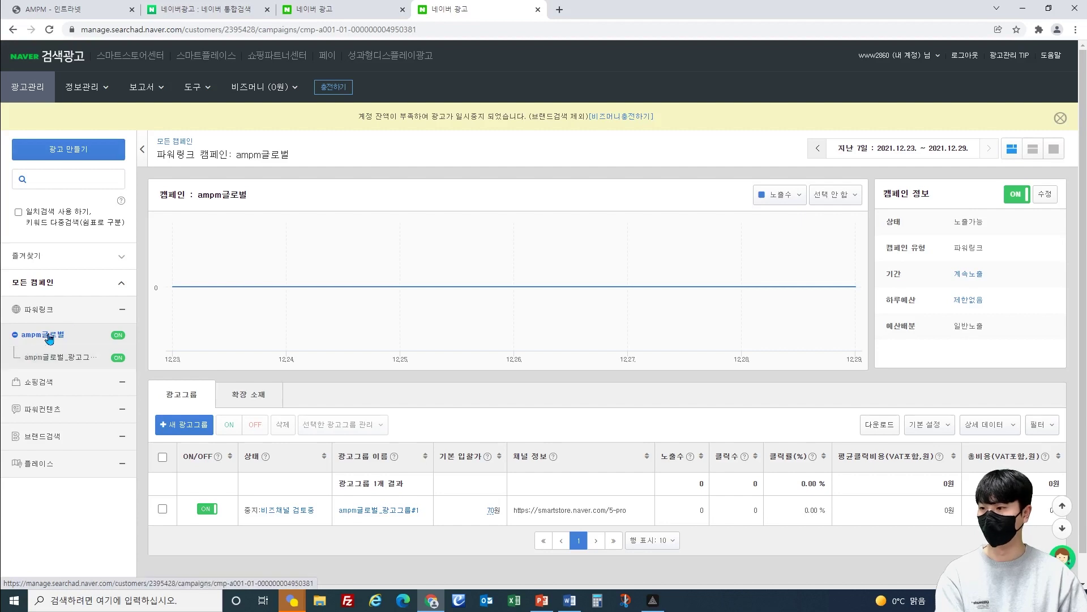
{"action": "scroll", "coordinate": [59, 351], "scroll_direction": "down", "scroll_amount": 1}
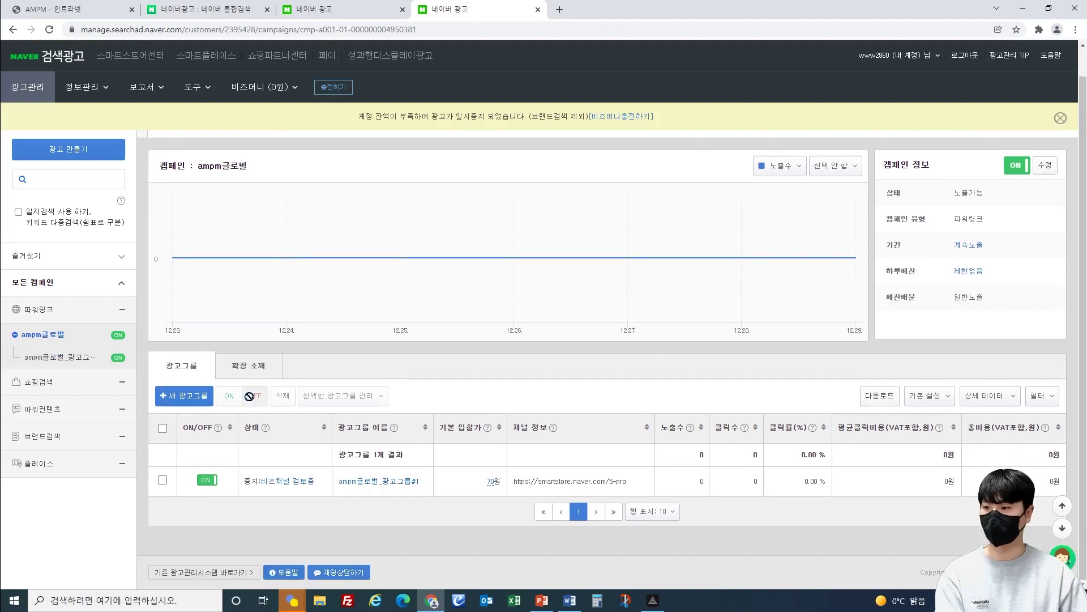